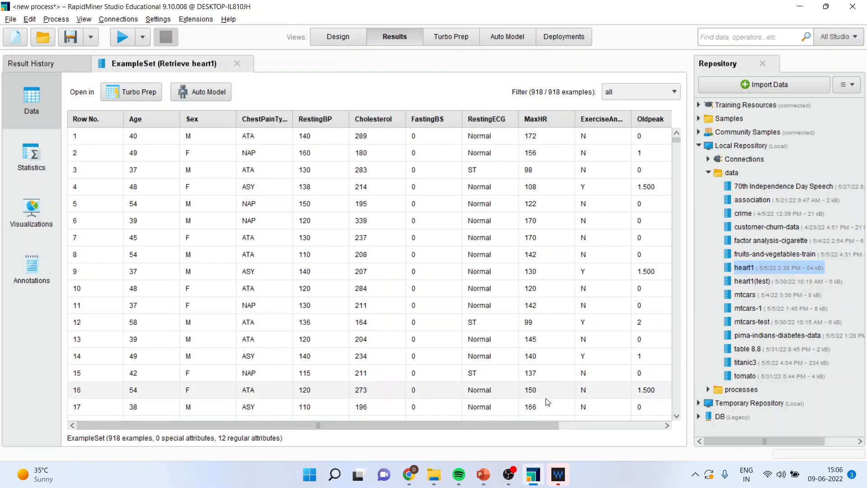
# Insert a Select Attributes operator into the process right after Retrieve heart1.
pyautogui.moveTo(538, 425); pyautogui.dragTo(643, 427)
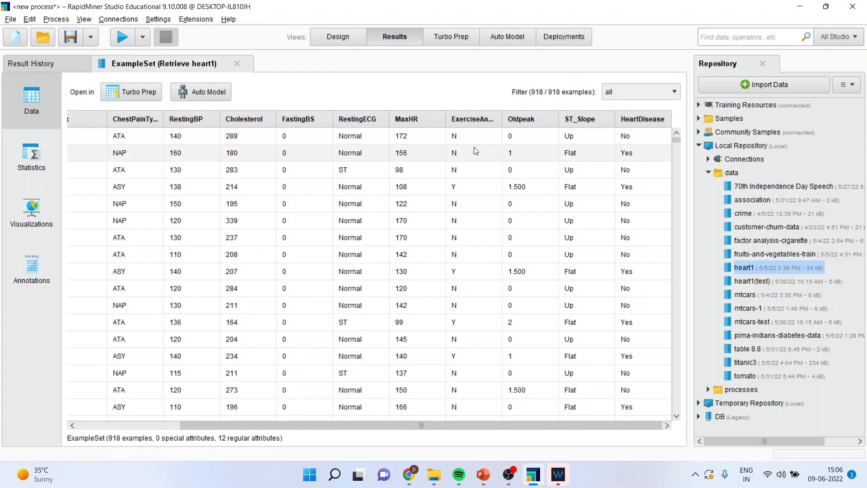
pyautogui.moveTo(145, 121); pyautogui.dragTo(154, 116)
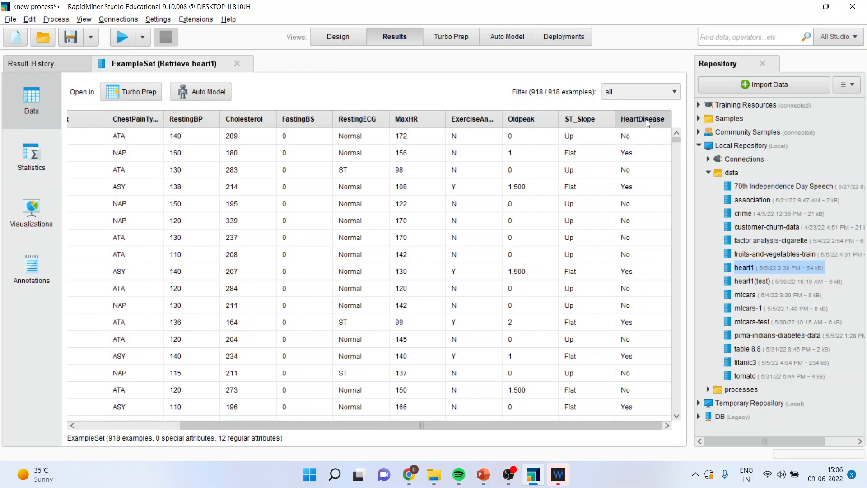
pyautogui.click(341, 37)
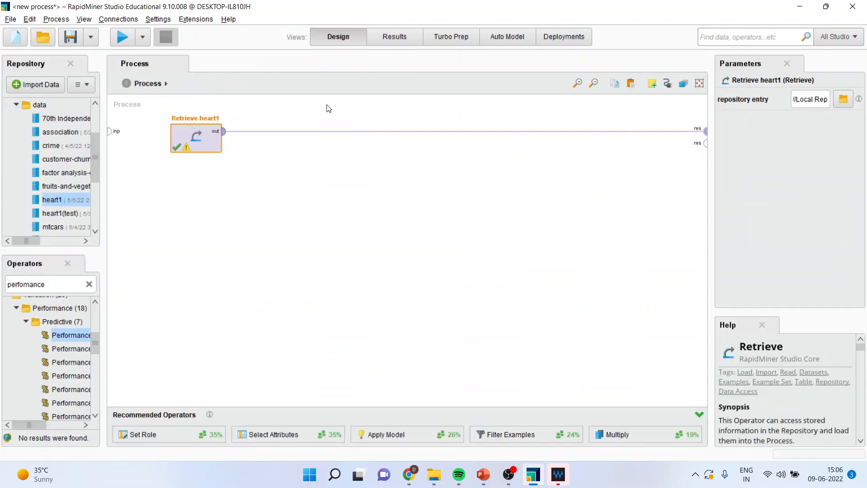
pyautogui.doubleClick(57, 283)
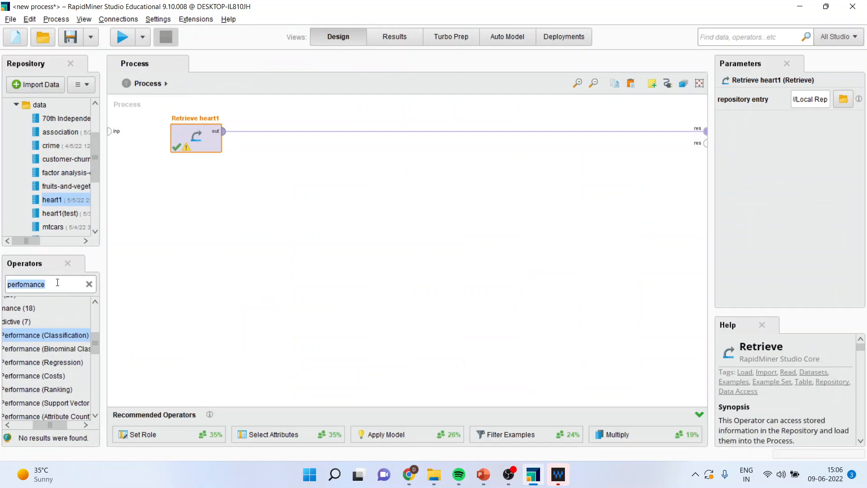
pyautogui.write('se')
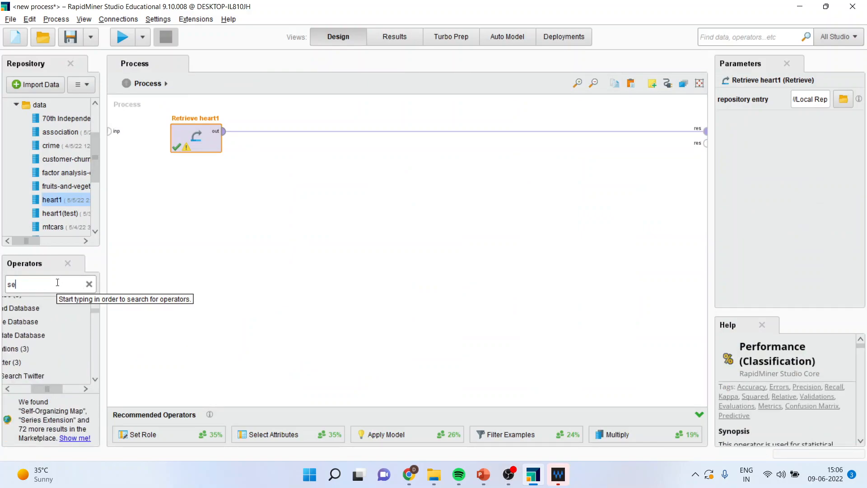
pyautogui.write('lect attribute')
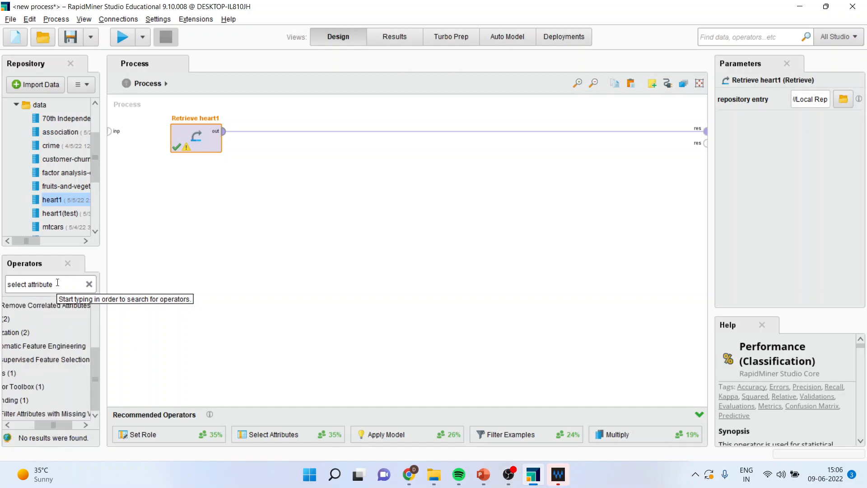
pyautogui.moveTo(56, 422); pyautogui.dragTo(44, 422)
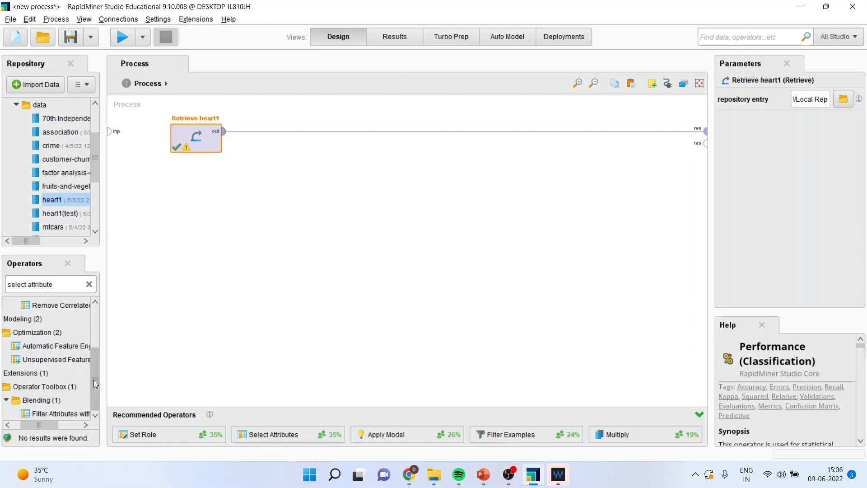
pyautogui.moveTo(96, 375); pyautogui.dragTo(96, 348)
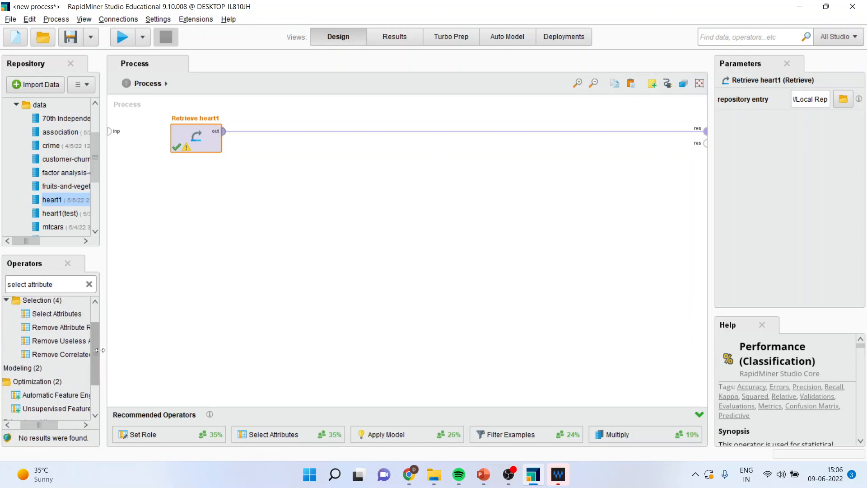
pyautogui.moveTo(61, 319); pyautogui.dragTo(257, 132)
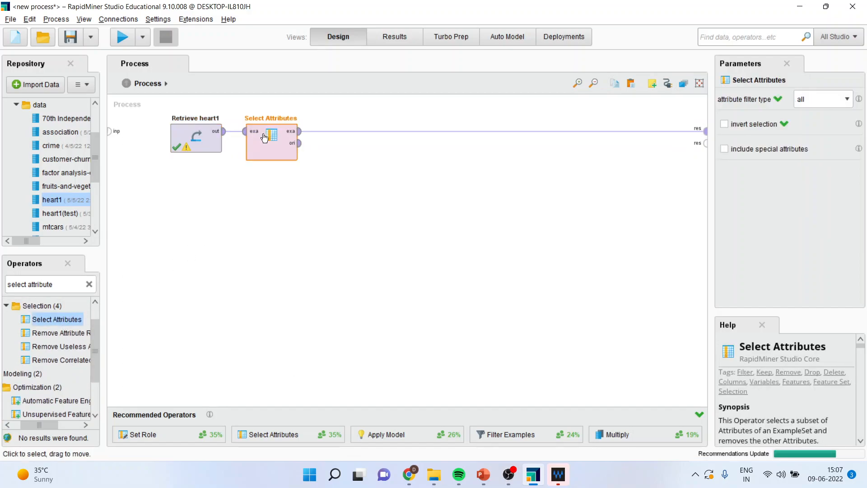
# Set the attribute filter type to subset and select Age, Cholesterol, FastingBS, HeartDisease, Oldpeak and RestingBP.
pyautogui.click(848, 98)
pyautogui.click(820, 132)
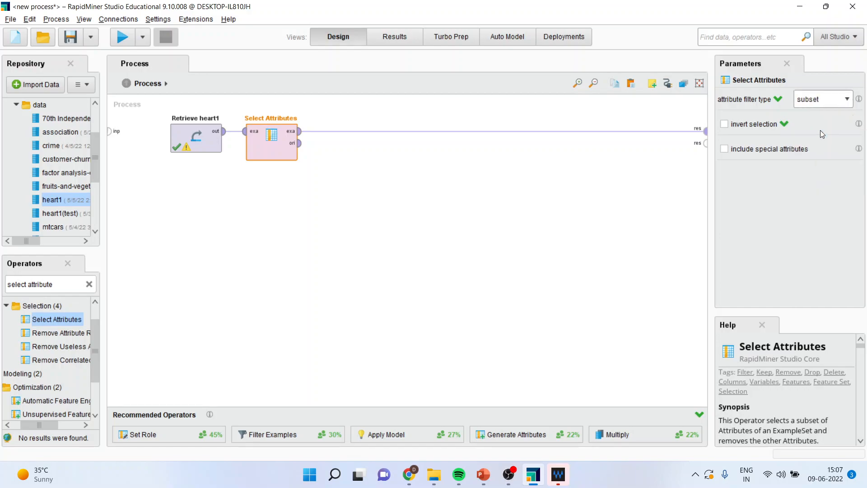
pyautogui.click(820, 130)
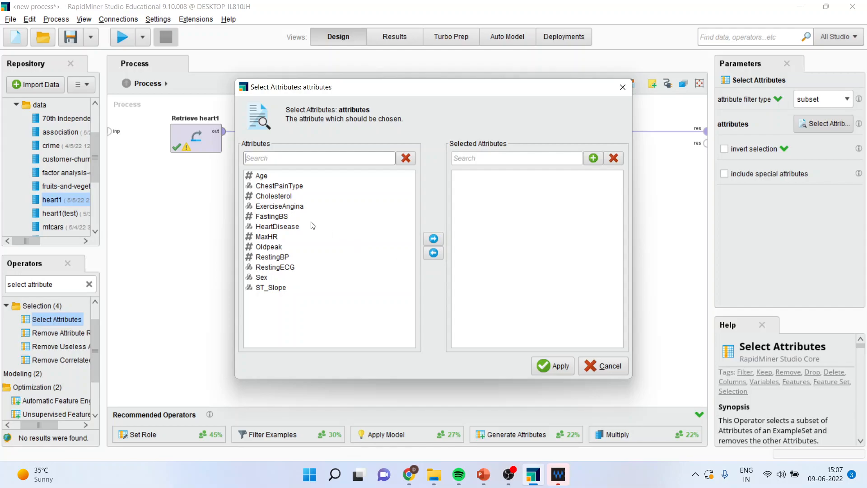
pyautogui.click(265, 180)
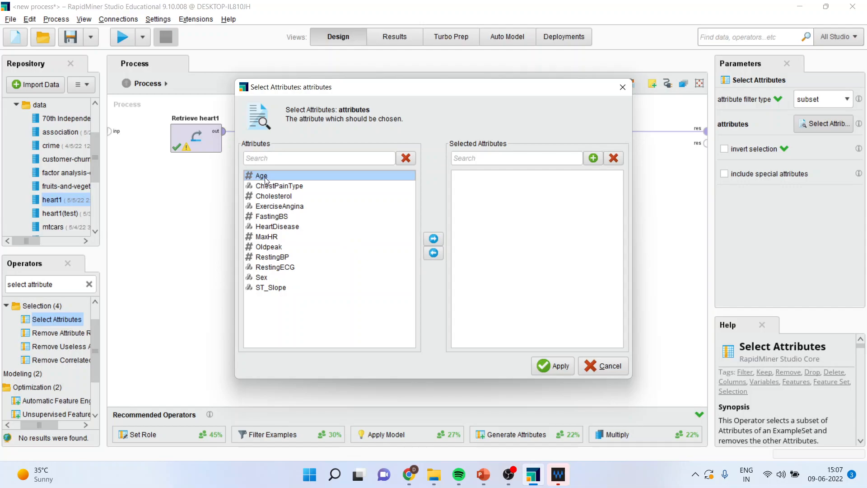
pyautogui.keyDown('ctrl'); pyautogui.click(272, 196); pyautogui.keyUp('ctrl')
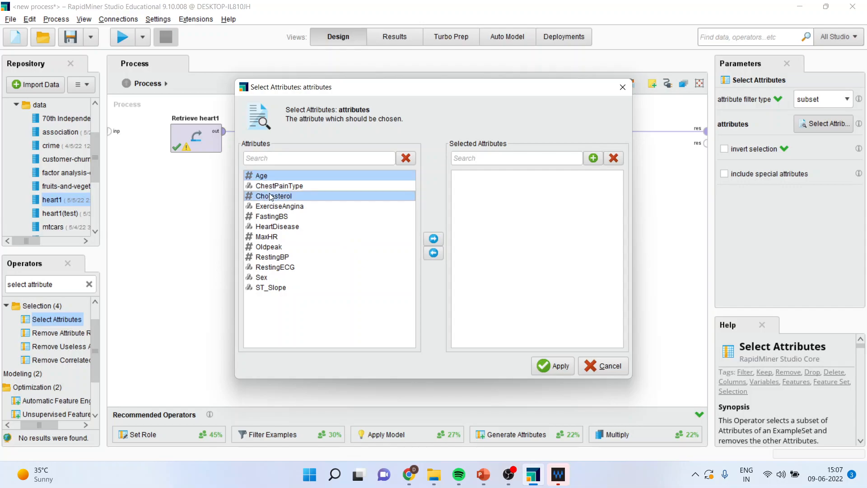
pyautogui.keyDown('ctrl'); pyautogui.click(281, 218); pyautogui.keyUp('ctrl')
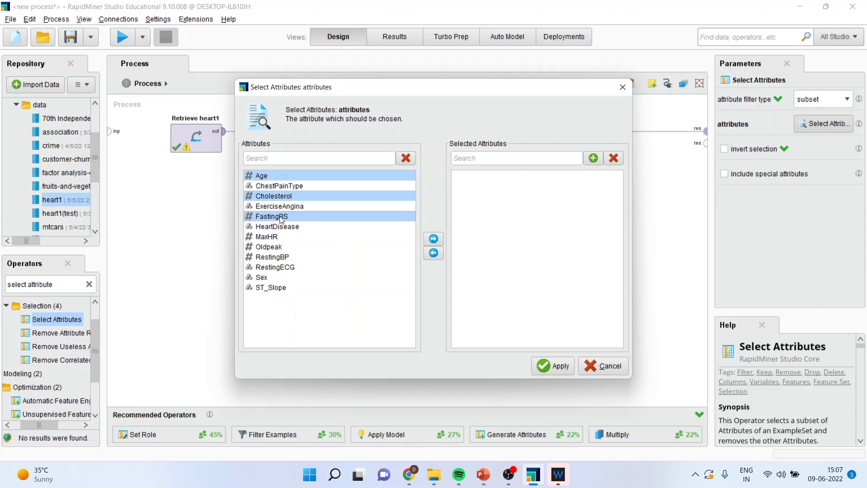
pyautogui.keyDown('ctrl'); pyautogui.click(286, 227); pyautogui.keyUp('ctrl')
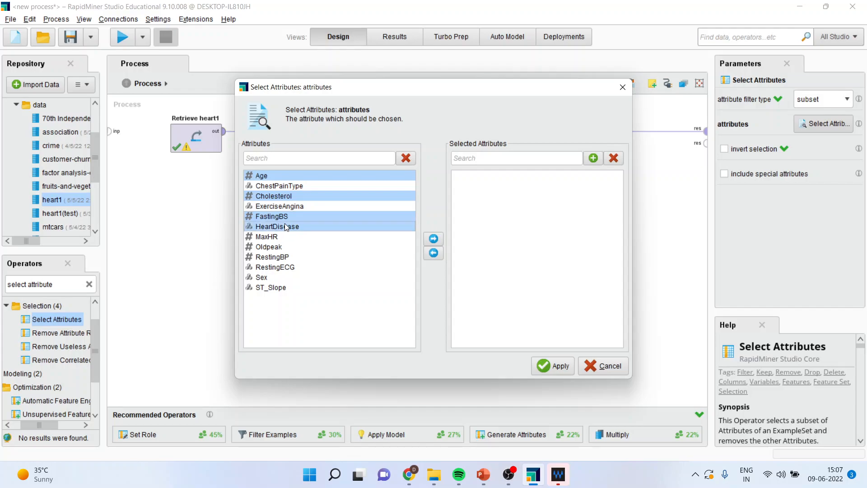
pyautogui.keyDown('ctrl'); pyautogui.click(277, 247); pyautogui.keyUp('ctrl')
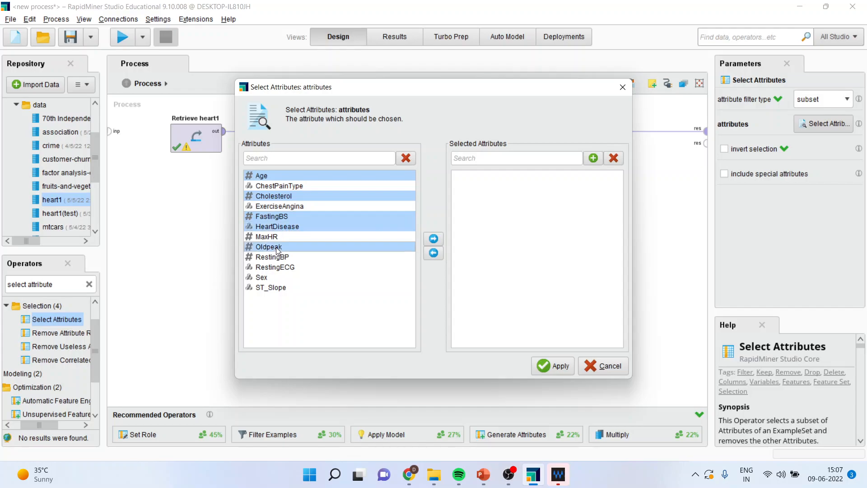
pyautogui.keyDown('ctrl'); pyautogui.click(281, 257); pyautogui.keyUp('ctrl')
pyautogui.click(434, 239)
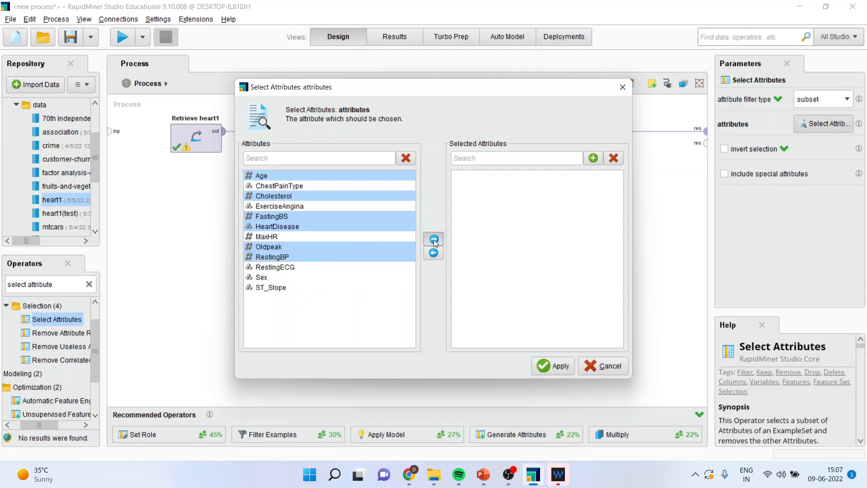
pyautogui.click(554, 365)
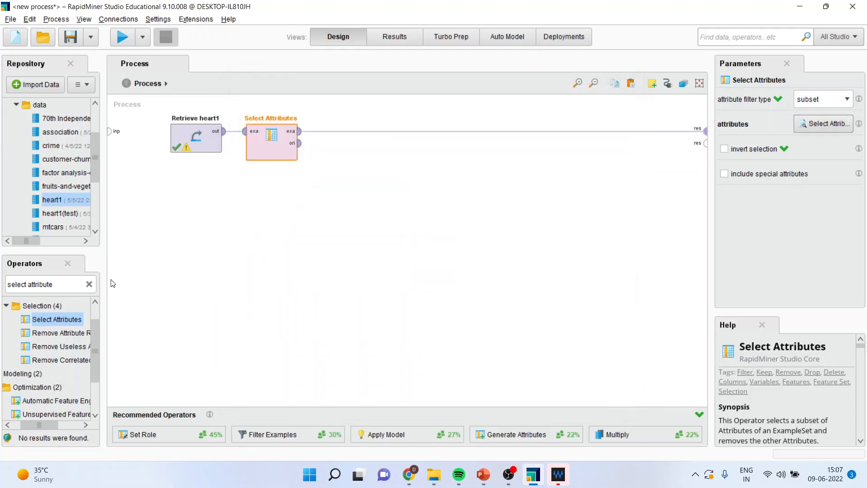
# Insert a Set Role operator on the connection after Select Attributes.
pyautogui.tripleClick(61, 284)
pyautogui.write('s')
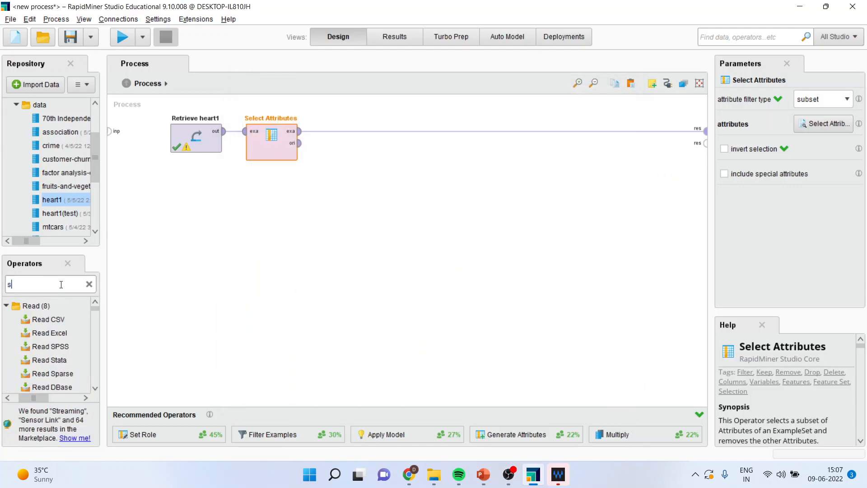
pyautogui.write('et role')
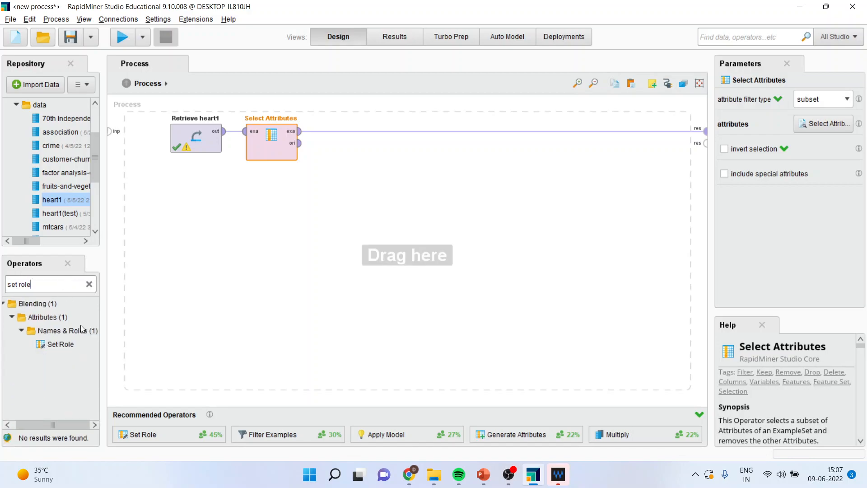
pyautogui.moveTo(63, 345); pyautogui.dragTo(338, 132)
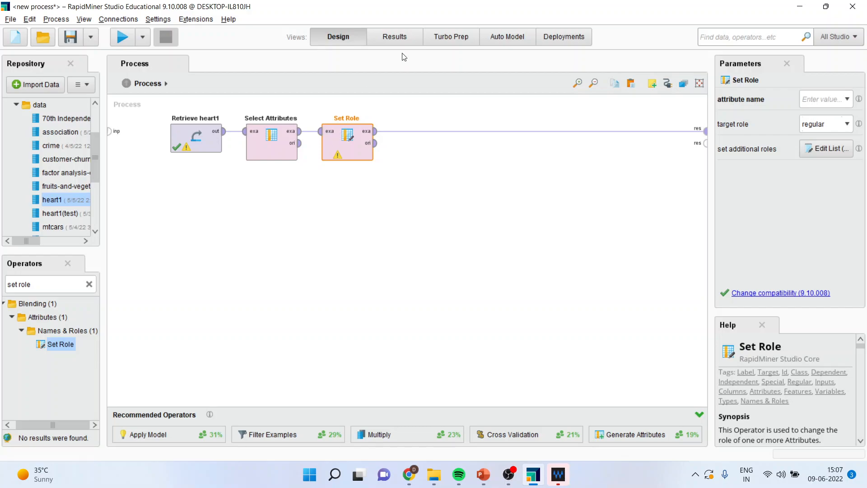
# Assign the label target role to the HeartDisease attribute in Set Role.
pyautogui.click(847, 99)
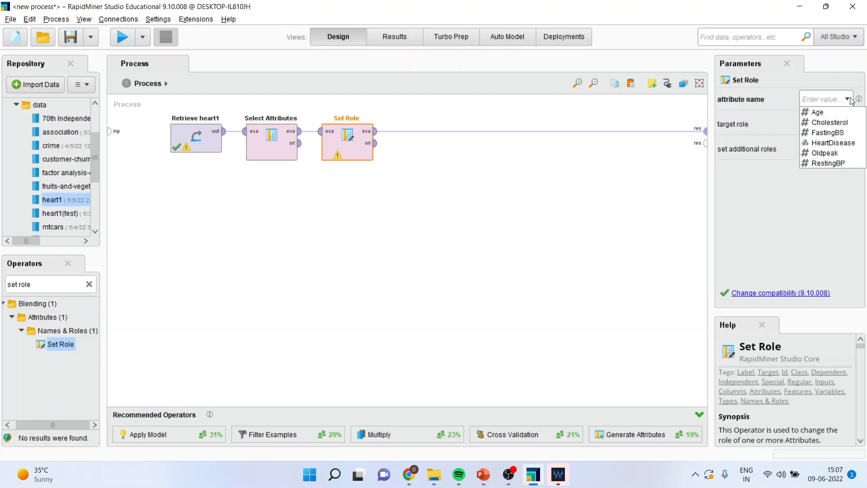
pyautogui.click(845, 144)
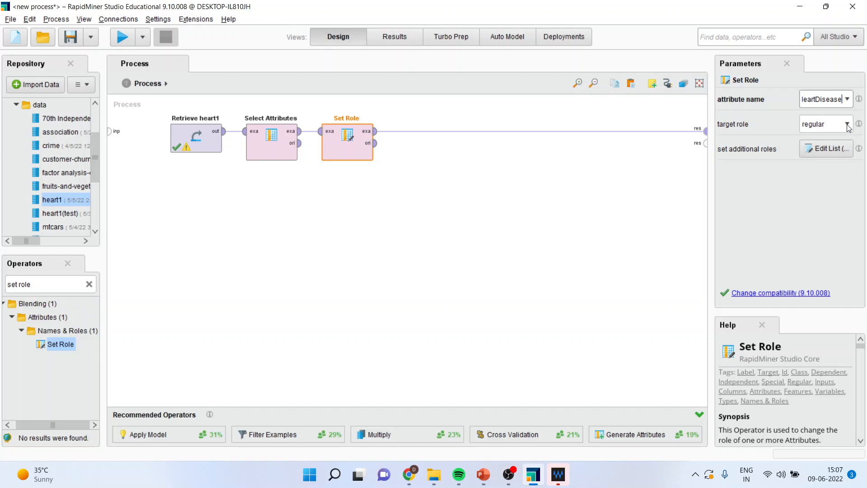
pyautogui.click(848, 125)
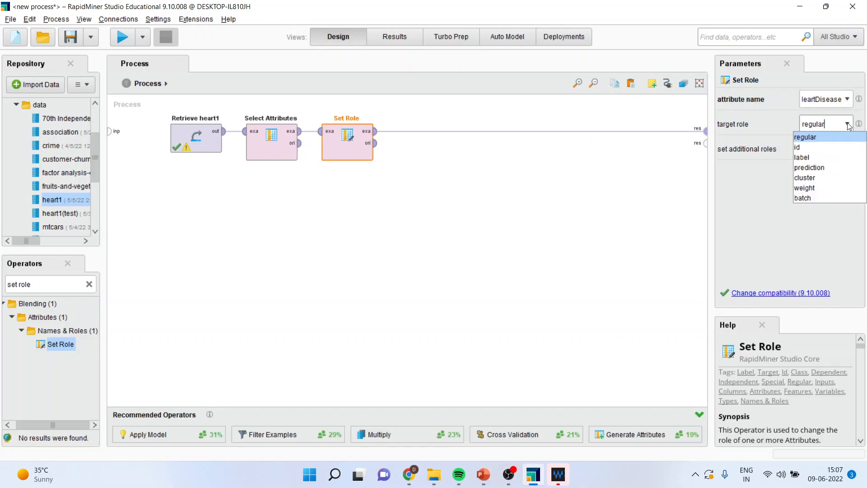
pyautogui.click(810, 157)
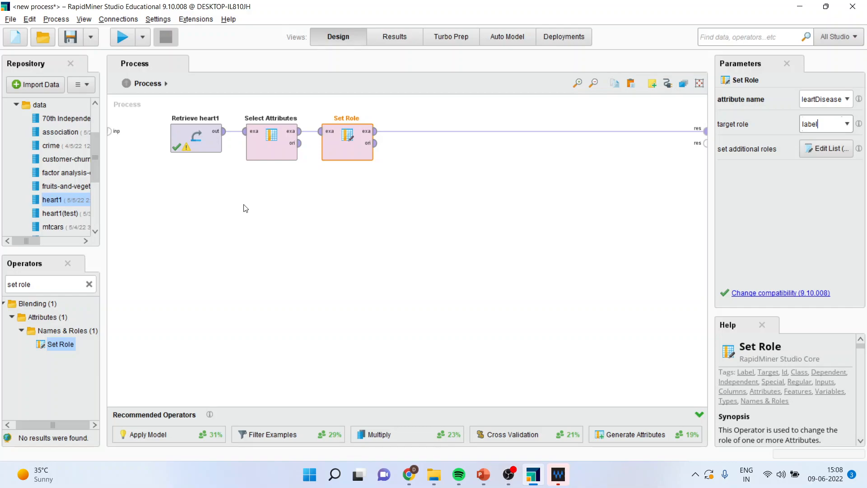
# Insert a Cross Validation operator after Set Role and remove the connection from its example set output to the process result.
pyautogui.click(40, 288)
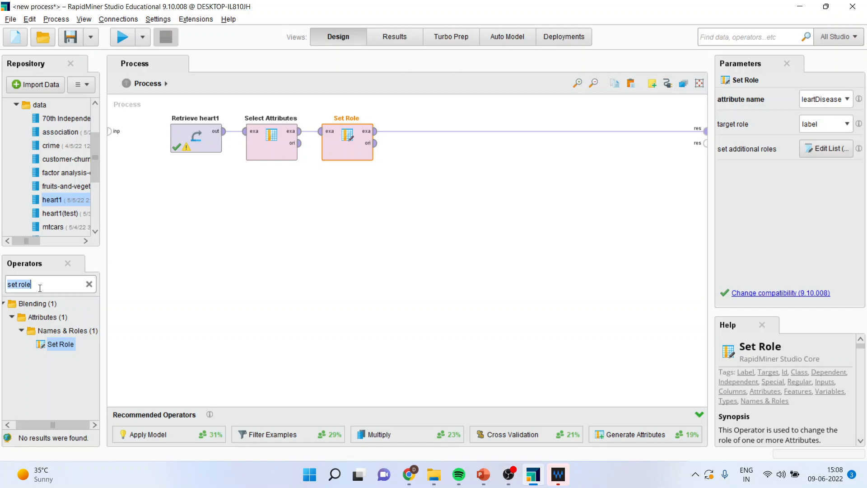
pyautogui.write('cr')
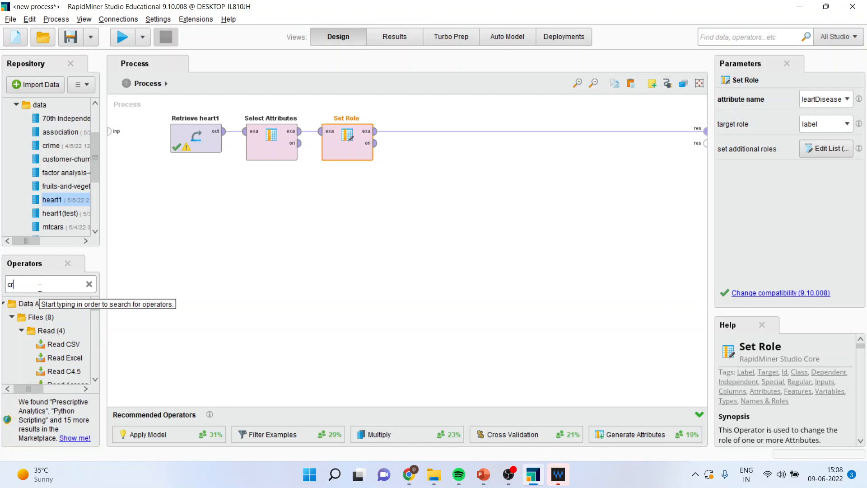
pyautogui.write('oss validation')
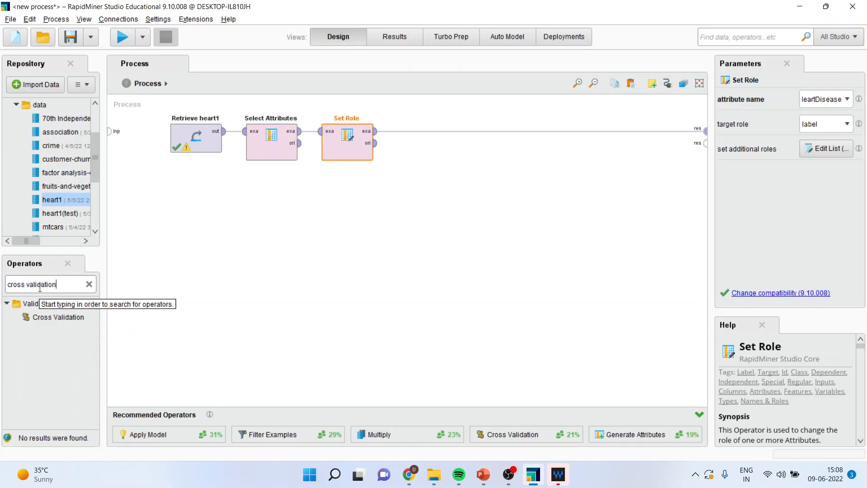
pyautogui.moveTo(54, 317); pyautogui.dragTo(410, 180)
pyautogui.moveTo(444, 136); pyautogui.dragTo(444, 130)
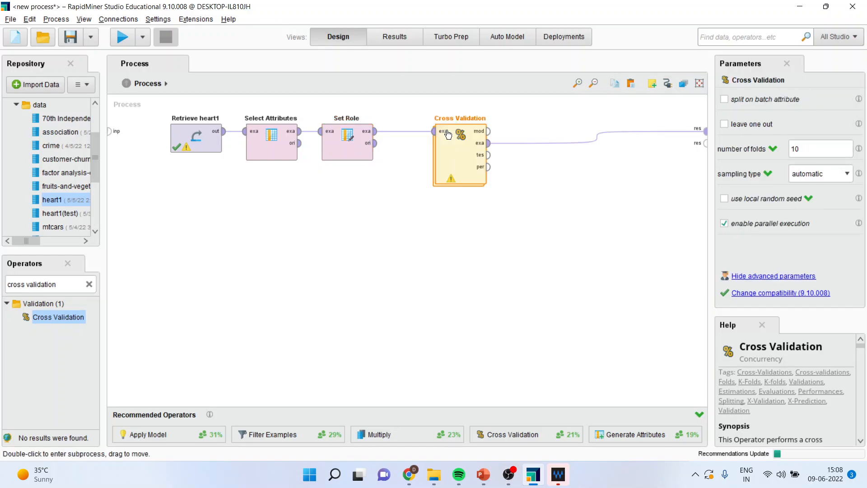
pyautogui.click(596, 138)
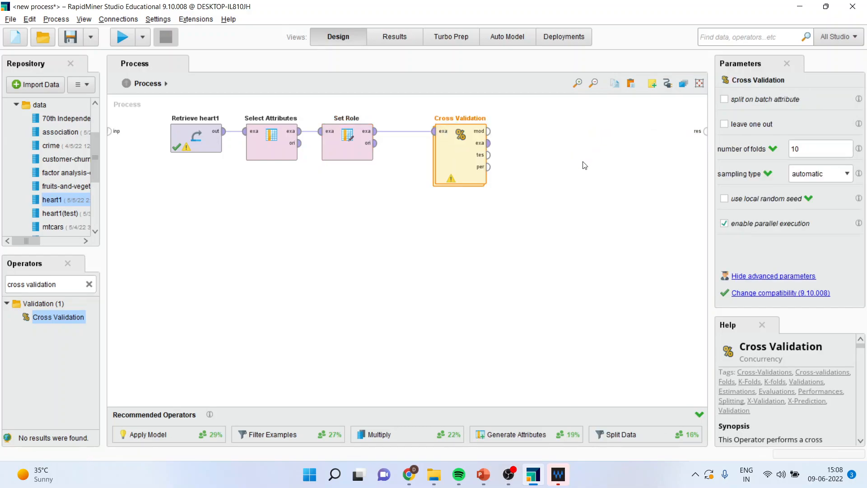
# Open the Cross Validation subprocess and place a Neural Net operator in the Training area.
pyautogui.doubleClick(461, 161)
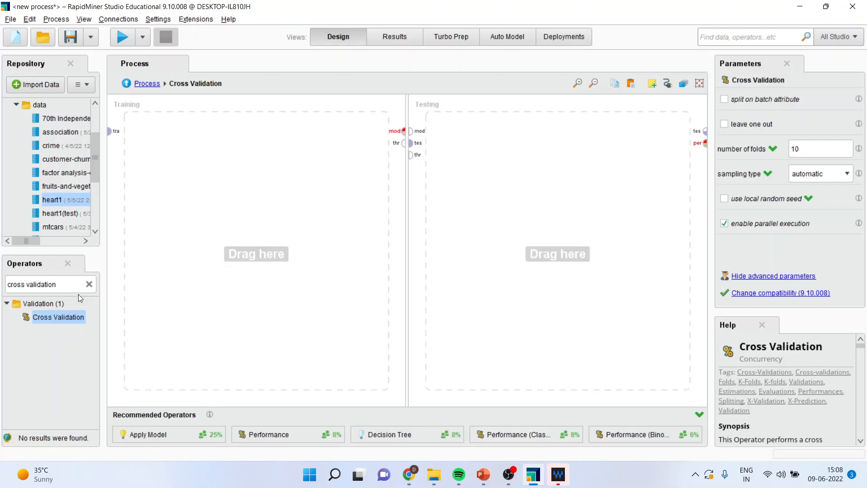
pyautogui.click(65, 283)
pyautogui.write('neural')
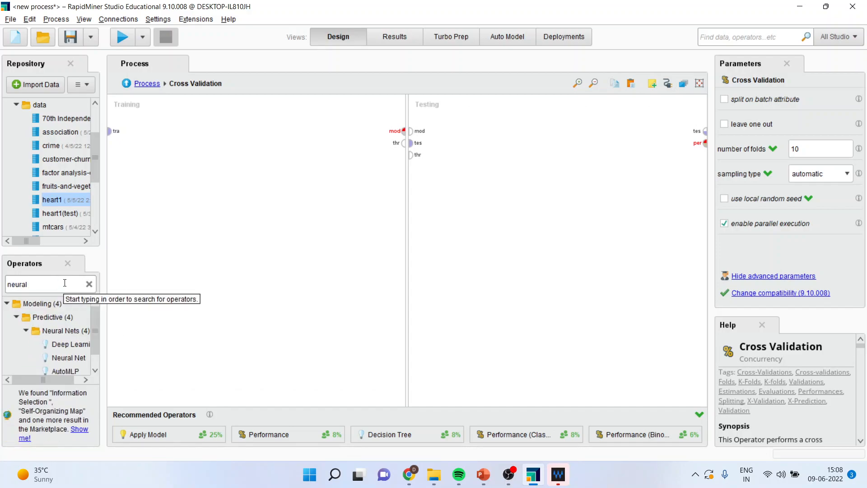
pyautogui.moveTo(76, 358); pyautogui.dragTo(177, 305)
pyautogui.moveTo(248, 168); pyautogui.dragTo(234, 138)
# Connect the training data to Neural Net, its model output to the Training area's model port, and its example set to the through port.
pyautogui.click(110, 130)
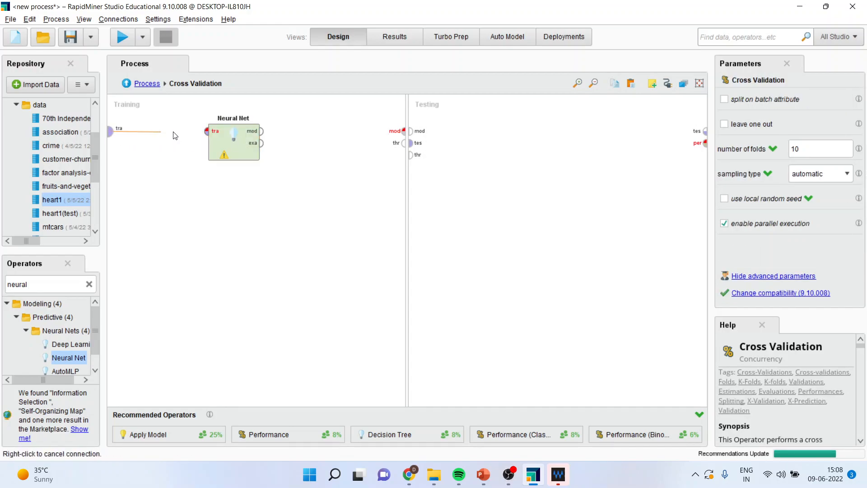
pyautogui.click(207, 131)
pyautogui.click(262, 131)
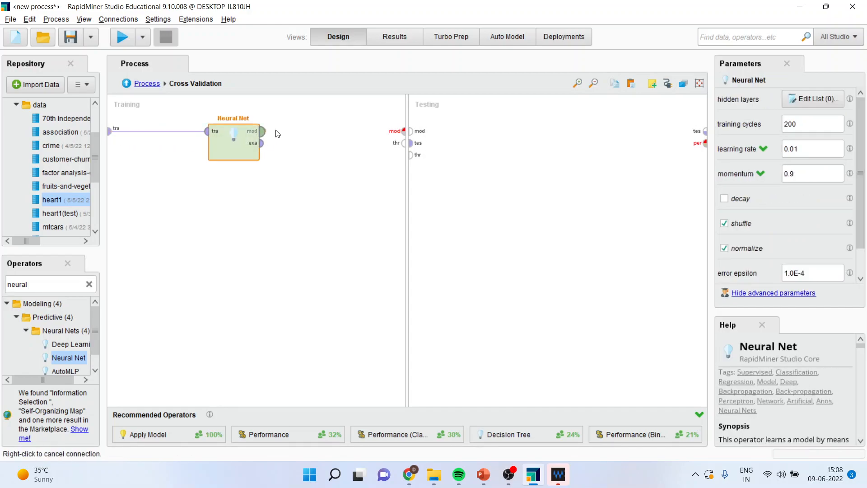
pyautogui.click(403, 131)
pyautogui.click(262, 144)
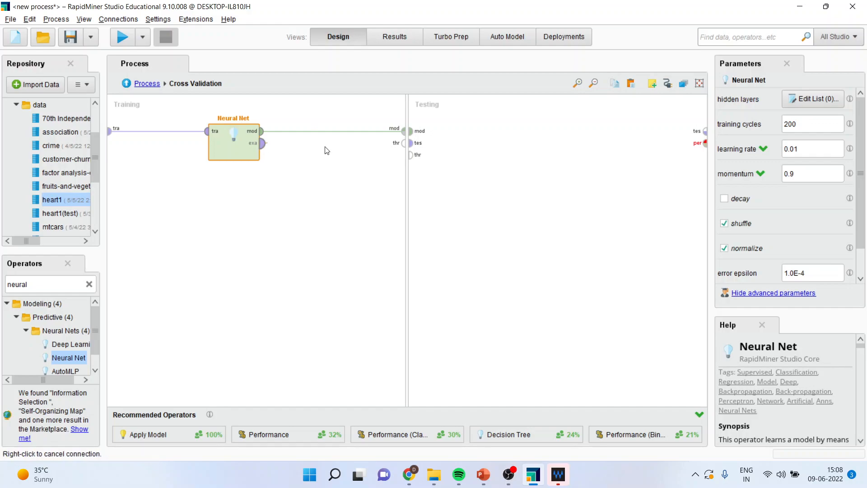
pyautogui.click(404, 143)
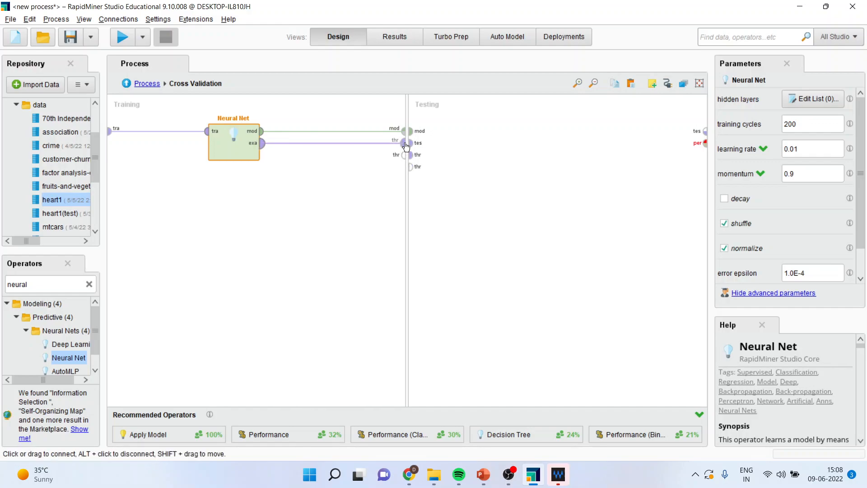
pyautogui.moveTo(406, 146)
# Find the Apply Model operator and place it in the Testing area of the Cross Validation subprocess.
pyautogui.click(58, 285)
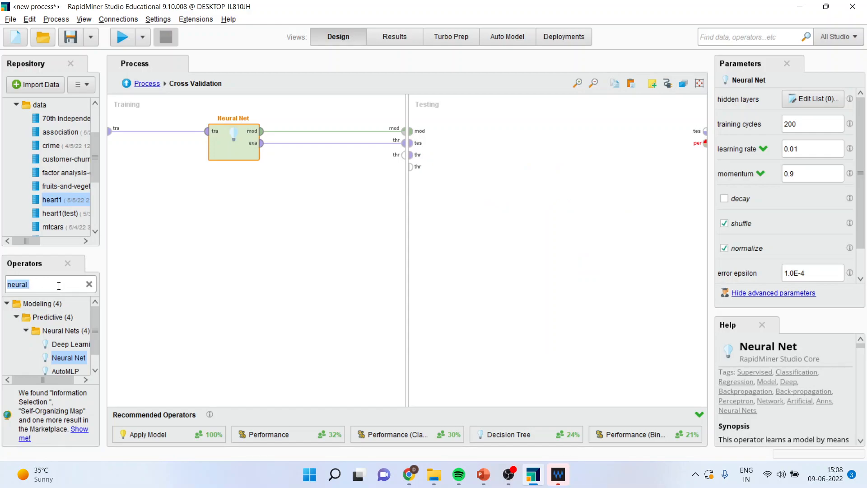
pyautogui.write('app')
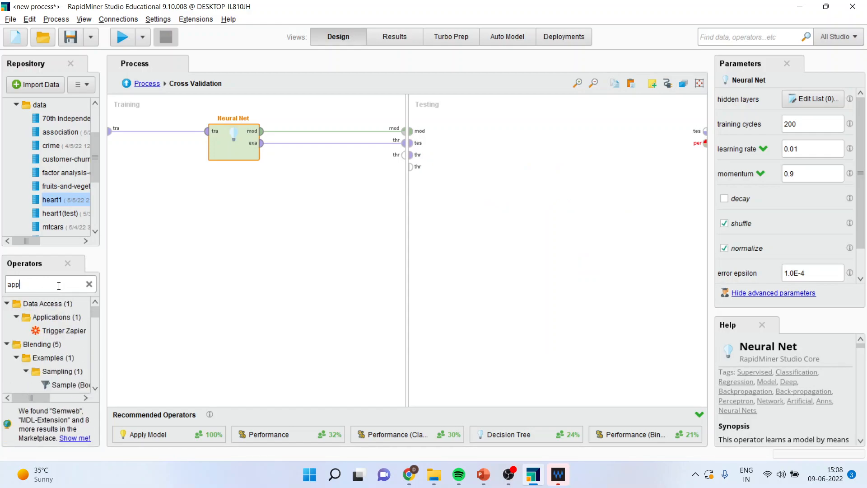
pyautogui.write('ly model')
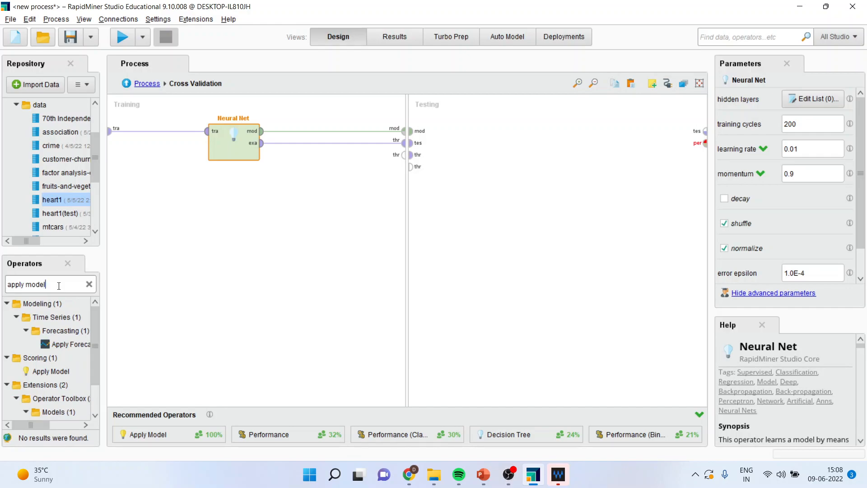
pyautogui.moveTo(51, 370); pyautogui.dragTo(377, 213)
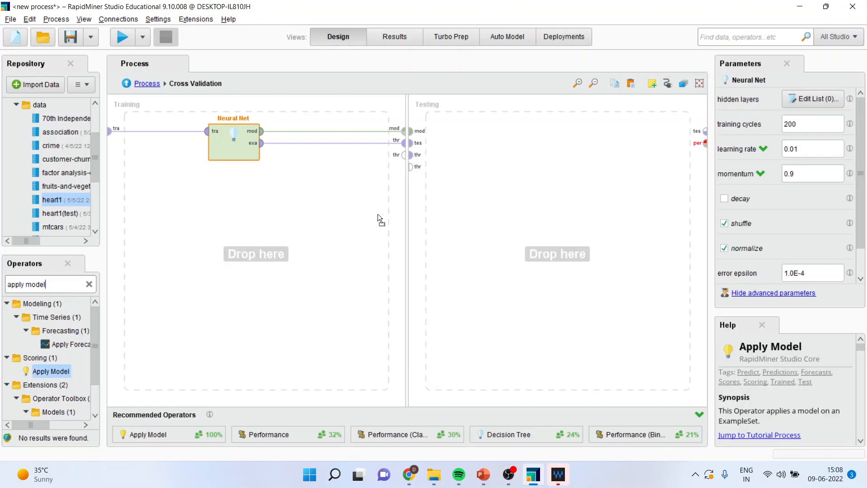
pyautogui.moveTo(476, 145); pyautogui.dragTo(486, 130)
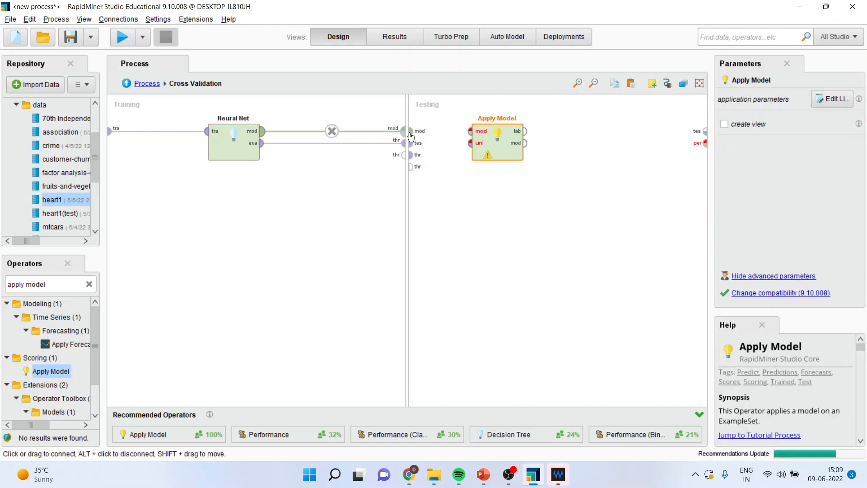
# Connect the Testing area's model and test set ports to the model and unlabelled data inputs of Apply Model.
pyautogui.click(410, 131)
pyautogui.click(470, 131)
pyautogui.click(410, 143)
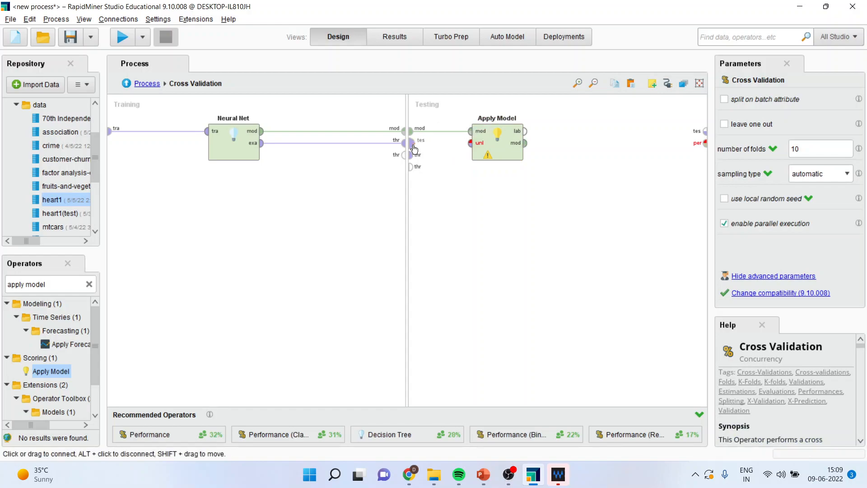
pyautogui.click(469, 144)
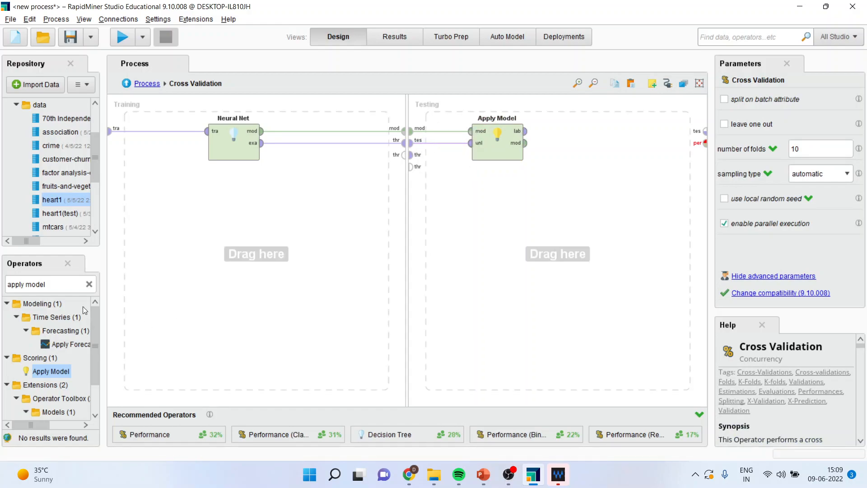
# Find the Performance (Classification) operator and place it after Apply Model in the Testing area.
pyautogui.click(66, 284)
pyautogui.write('perfomance')
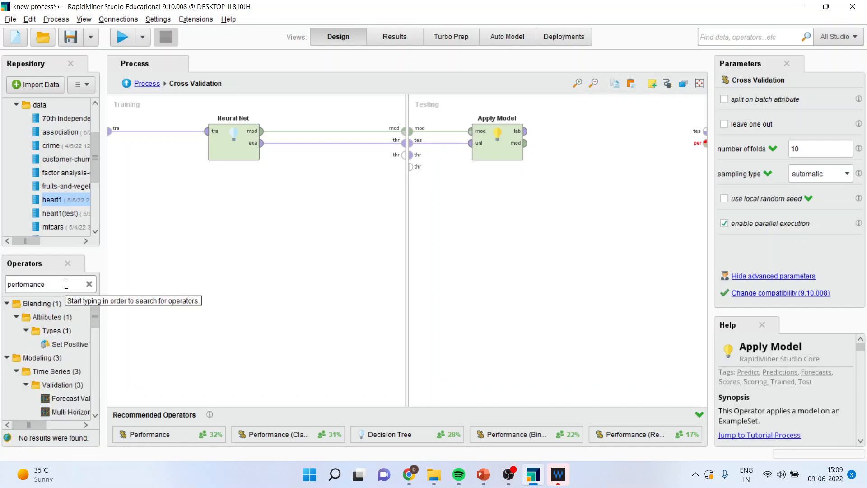
pyautogui.moveTo(42, 423); pyautogui.dragTo(52, 422)
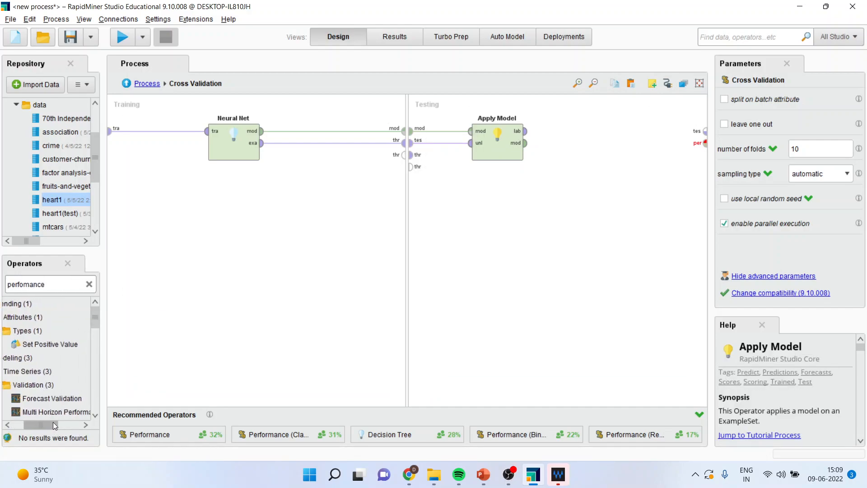
pyautogui.scroll(-5, 96, 413)
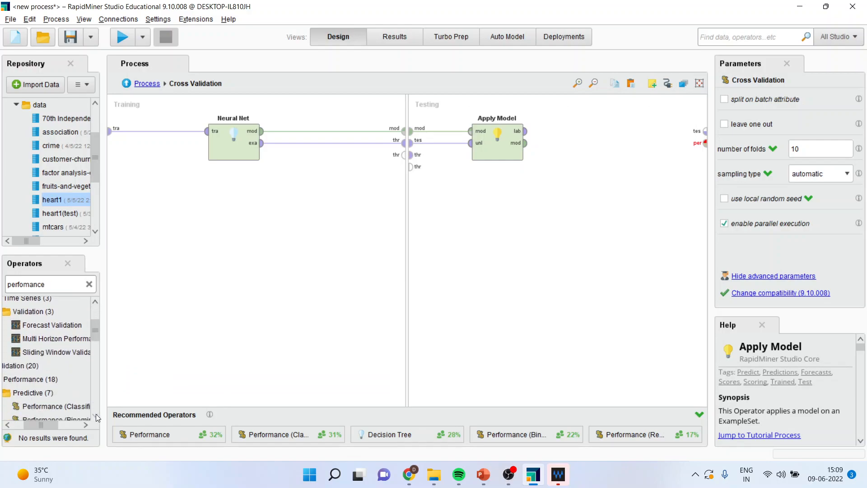
pyautogui.scroll(-2, 95, 413)
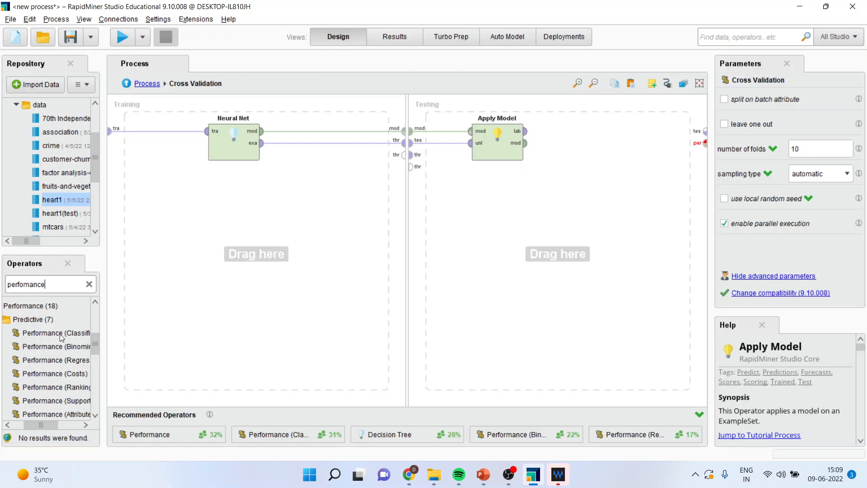
pyautogui.moveTo(61, 336); pyautogui.dragTo(205, 316)
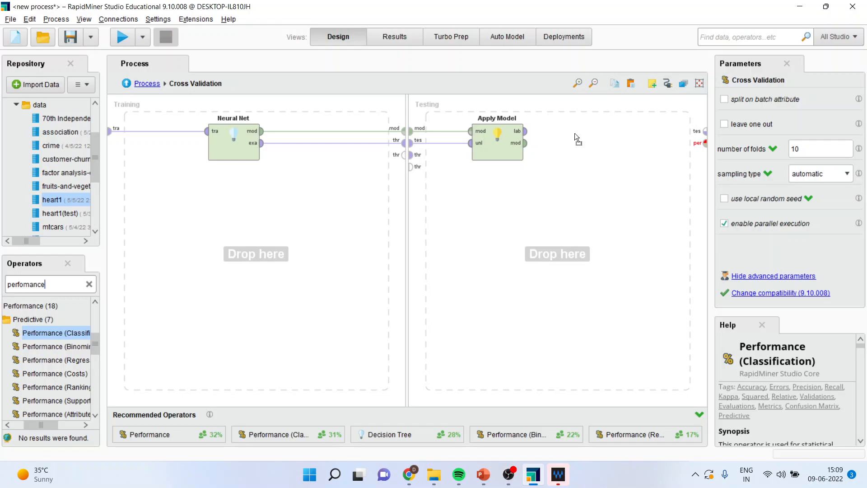
pyautogui.moveTo(574, 132); pyautogui.dragTo(573, 135)
# Connect Apply Model's labelled data to Performance, and Performance's performance and example set outputs to the Testing area's performance and test result ports.
pyautogui.click(525, 131)
pyautogui.click(549, 135)
pyautogui.click(601, 130)
pyautogui.click(704, 143)
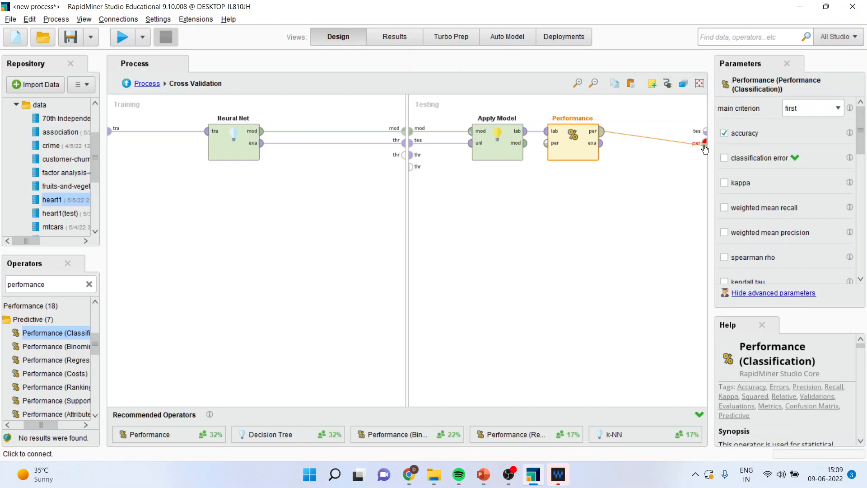
pyautogui.click(600, 143)
pyautogui.click(703, 132)
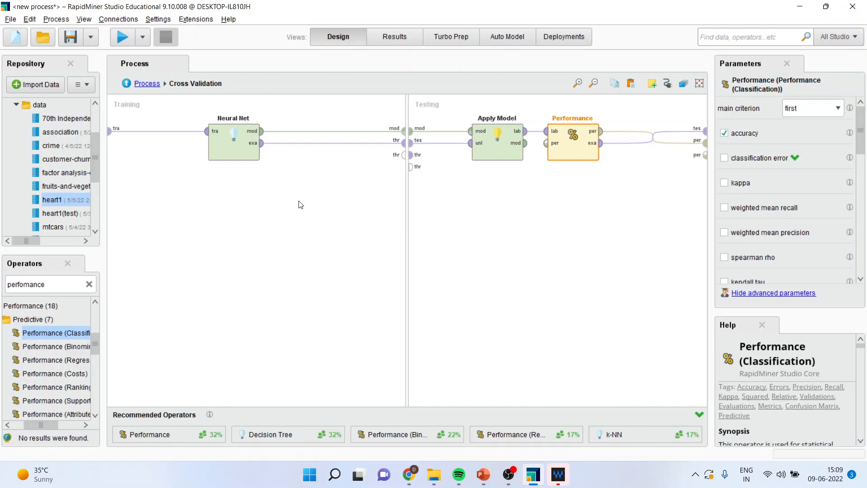
# Return to the main process and connect Cross Validation's model, example set, test result and first performance outputs to the process results.
pyautogui.click(126, 84)
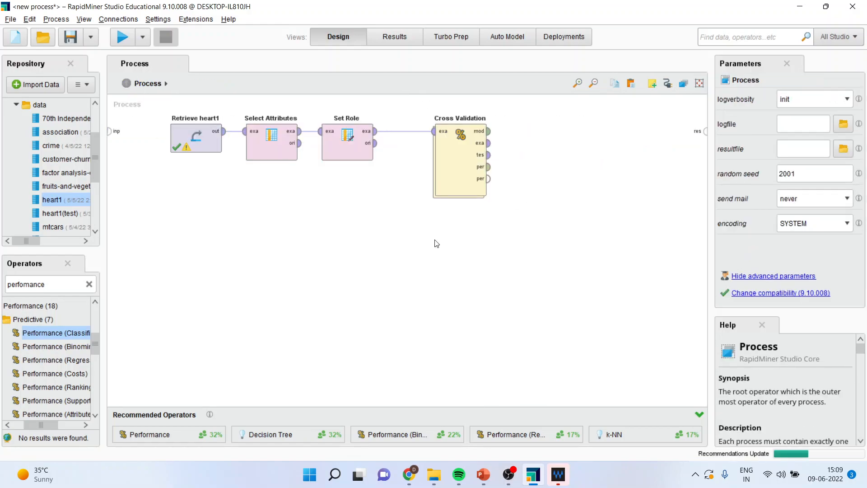
pyautogui.moveTo(491, 134); pyautogui.dragTo(705, 131)
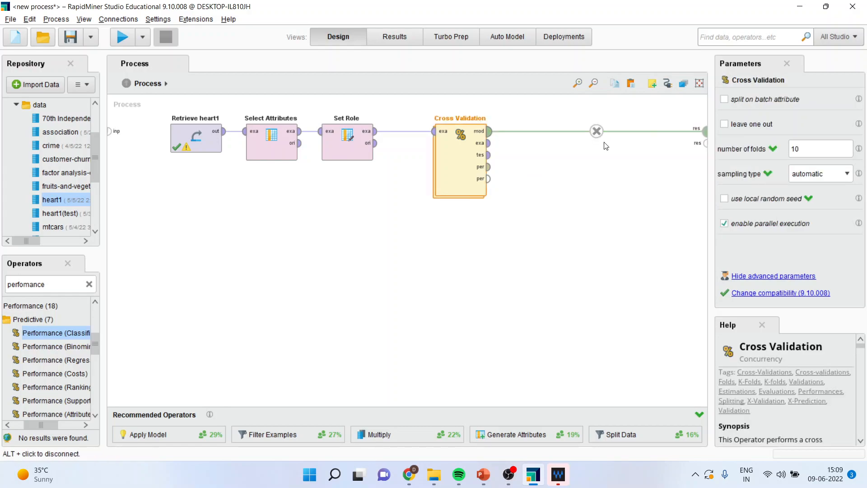
pyautogui.moveTo(489, 143); pyautogui.dragTo(705, 144)
pyautogui.click(705, 143)
pyautogui.click(489, 155)
pyautogui.click(705, 155)
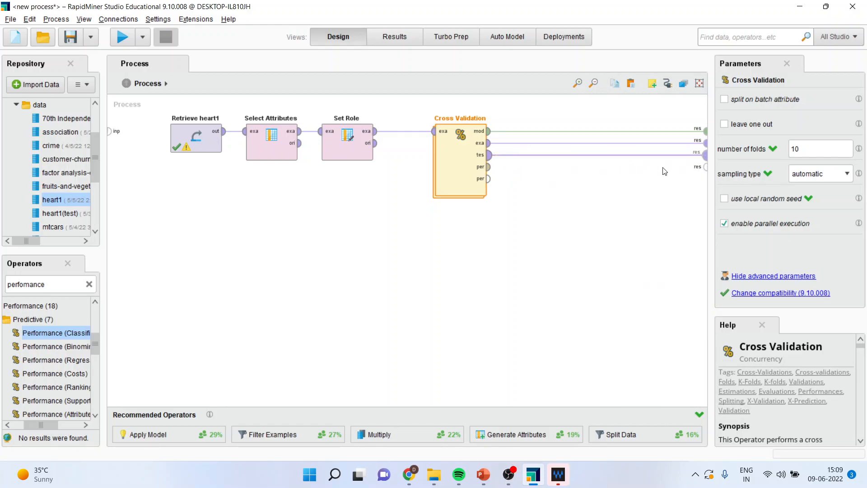
pyautogui.click(705, 167)
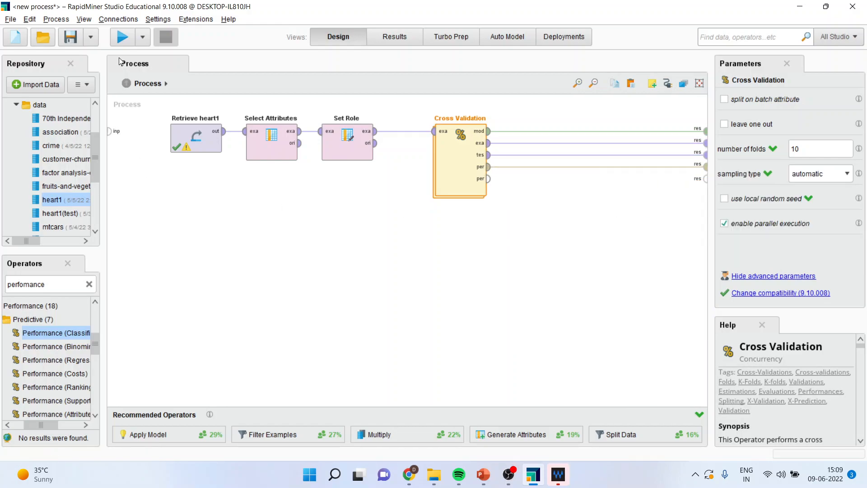
# Run the process and check the number of folds set for Cross Validation before returning to the performance results.
pyautogui.click(121, 39)
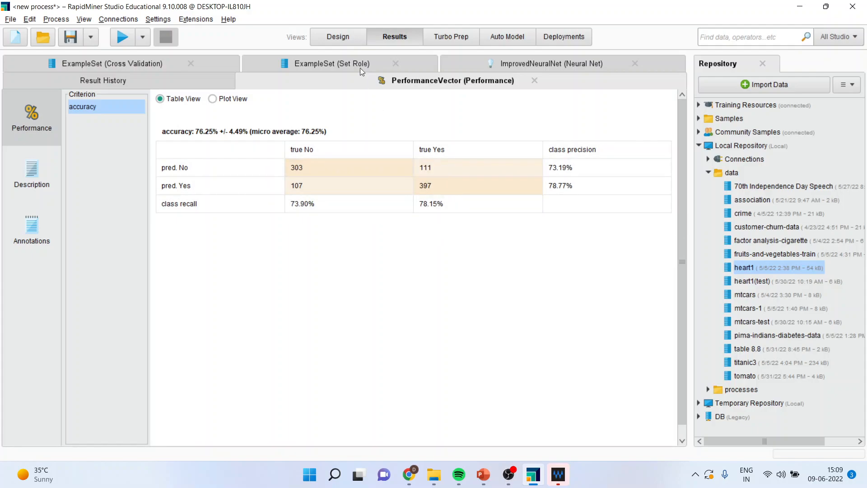
pyautogui.click(344, 36)
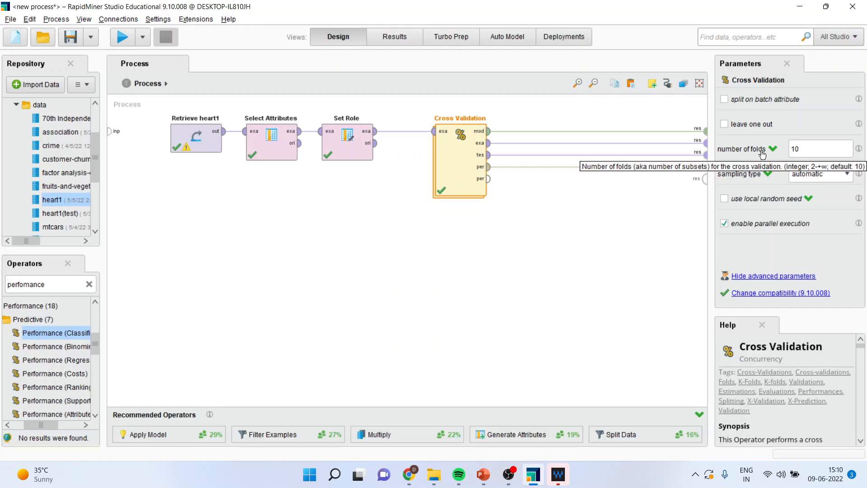
pyautogui.click(393, 38)
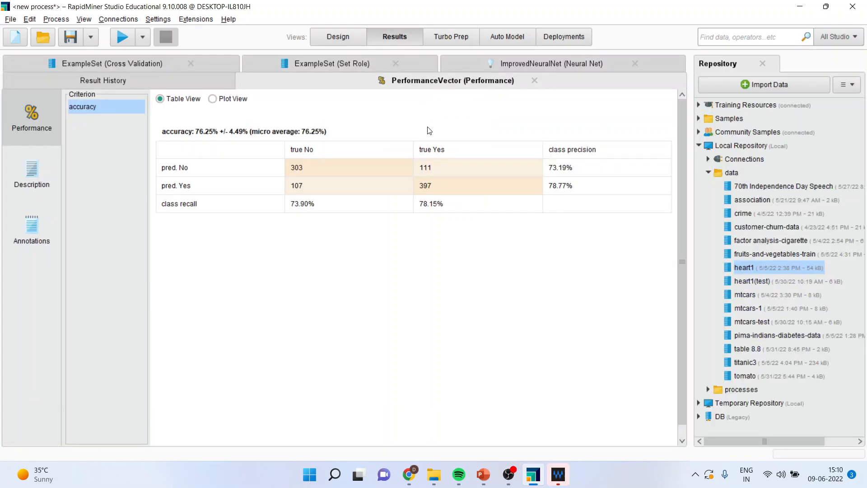
# Examine the confusion matrix in the performance results, comparing the correct and incorrect predictions for the Yes and No classes.
pyautogui.click(318, 150)
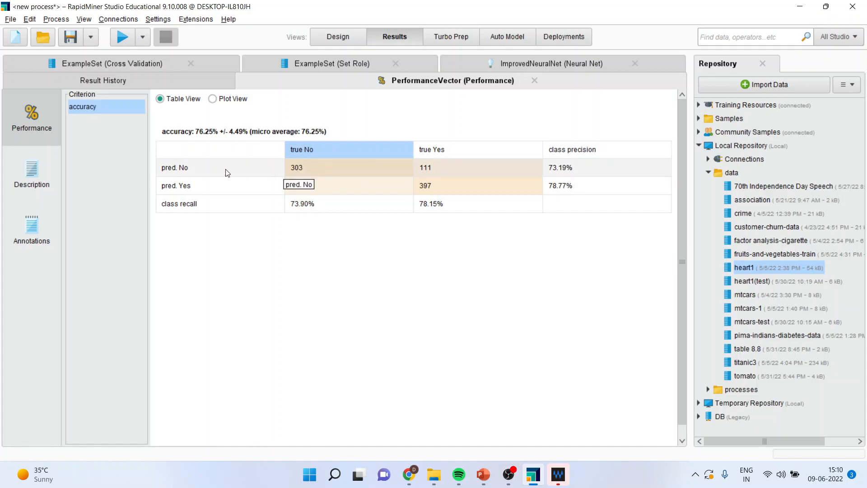
pyautogui.click(195, 169)
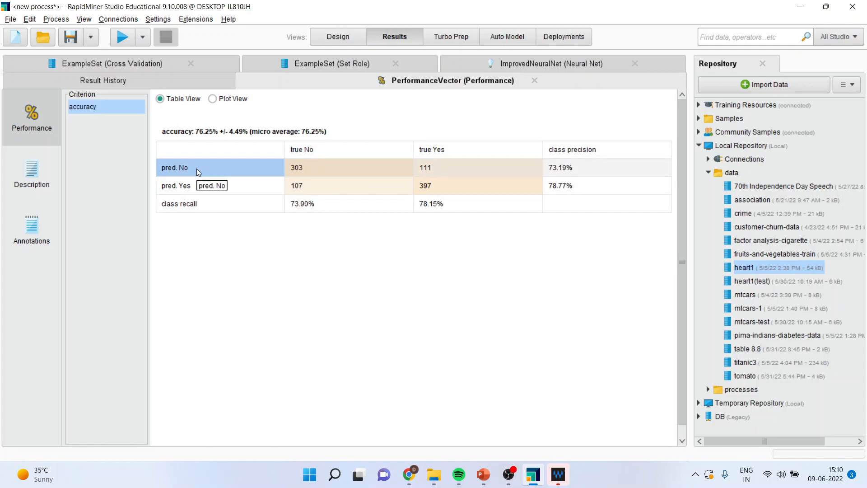
pyautogui.click(310, 171)
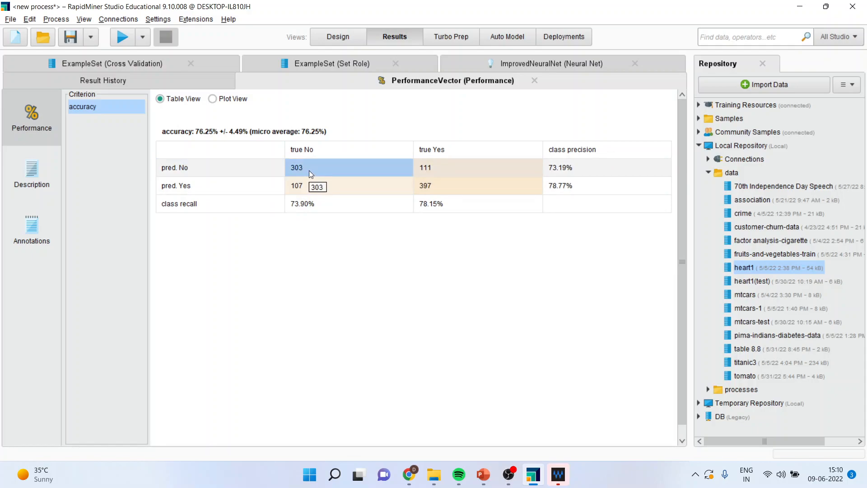
pyautogui.click(459, 150)
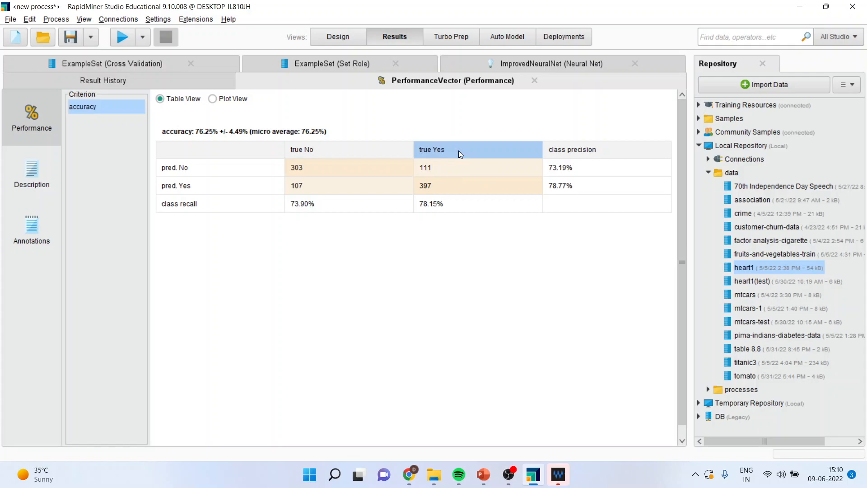
pyautogui.click(214, 189)
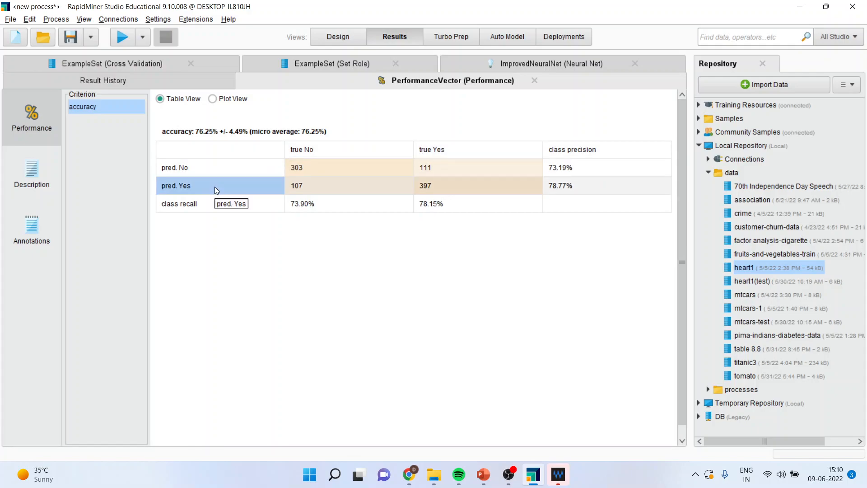
pyautogui.click(432, 187)
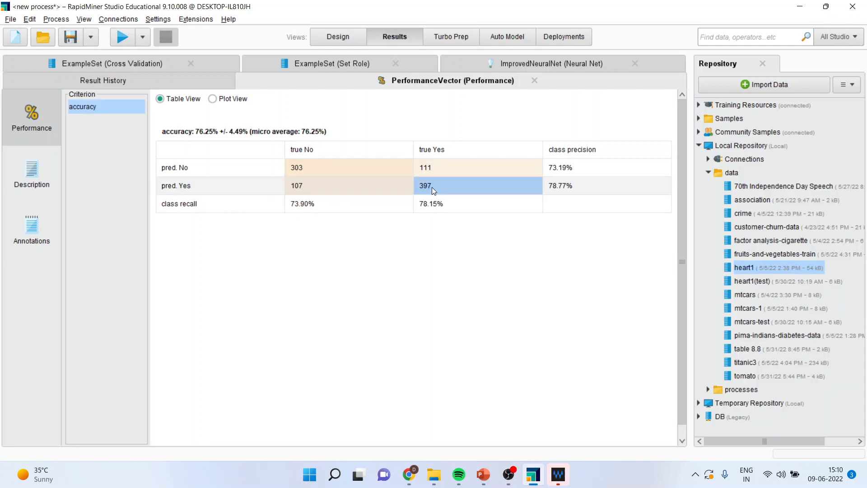
pyautogui.click(302, 166)
pyautogui.click(432, 187)
pyautogui.click(431, 166)
pyautogui.click(311, 186)
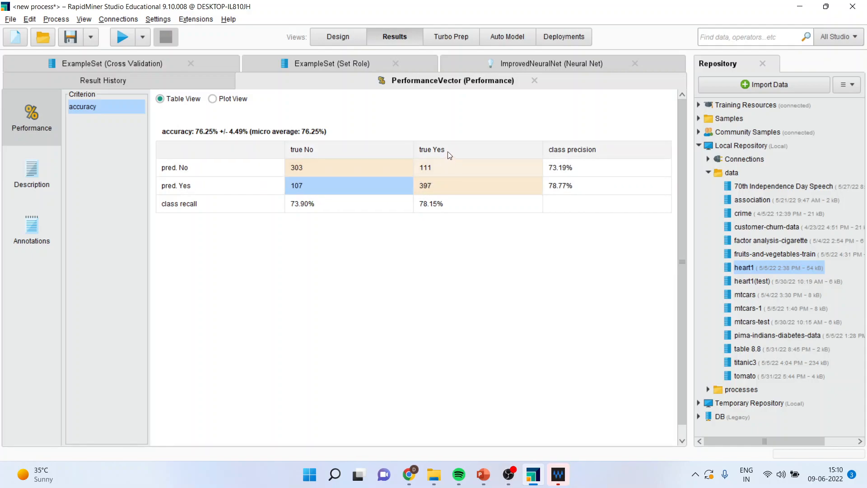
pyautogui.click(444, 168)
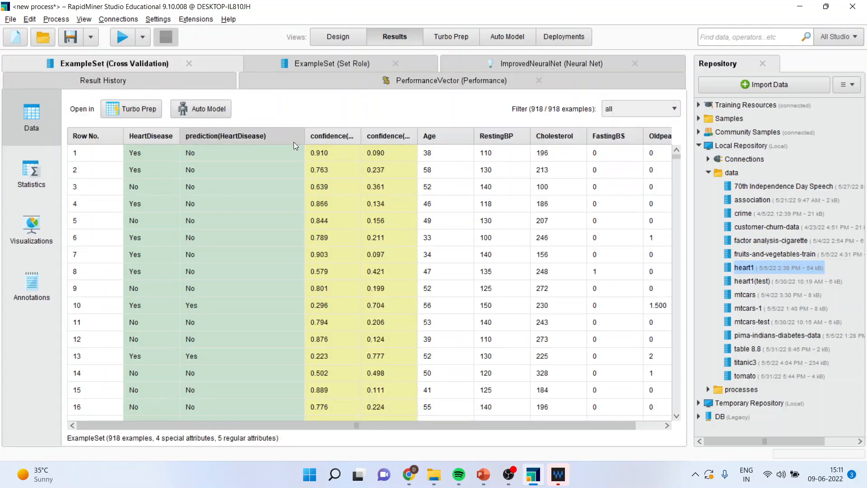
# In the Cross Validation example set, narrow the prediction(HeartDisease) column and compare row 10's actual and predicted HeartDisease values.
pyautogui.moveTo(305, 137); pyautogui.dragTo(276, 137)
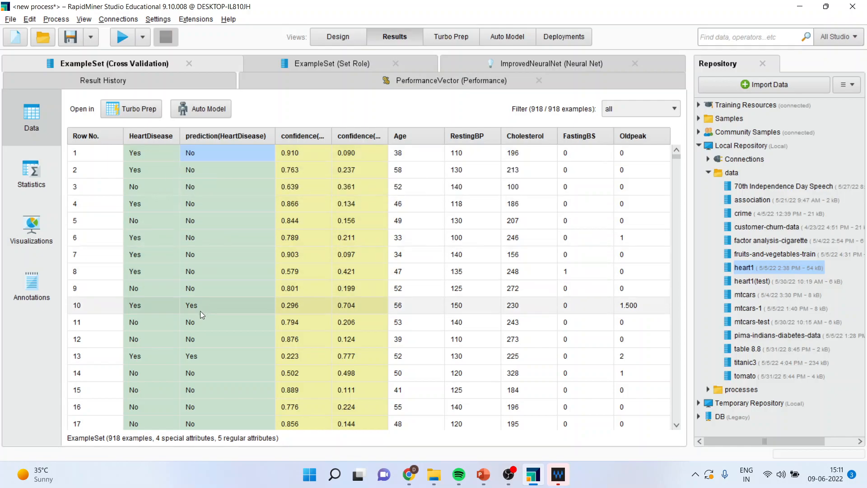
pyautogui.moveTo(153, 305); pyautogui.dragTo(212, 305)
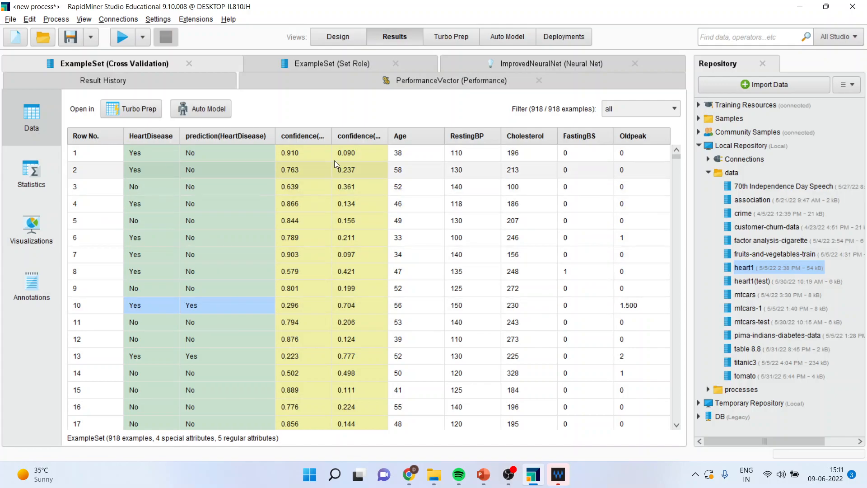
# Widen the confidence(No) and confidence(Yes) columns in the Cross Validation example set so their full headers can be read.
pyautogui.moveTo(332, 136); pyautogui.dragTo(361, 136)
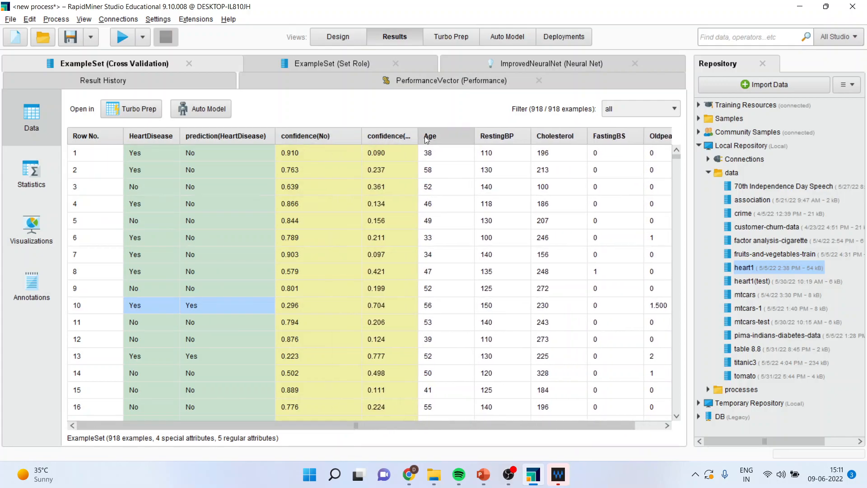
pyautogui.moveTo(419, 136); pyautogui.dragTo(465, 136)
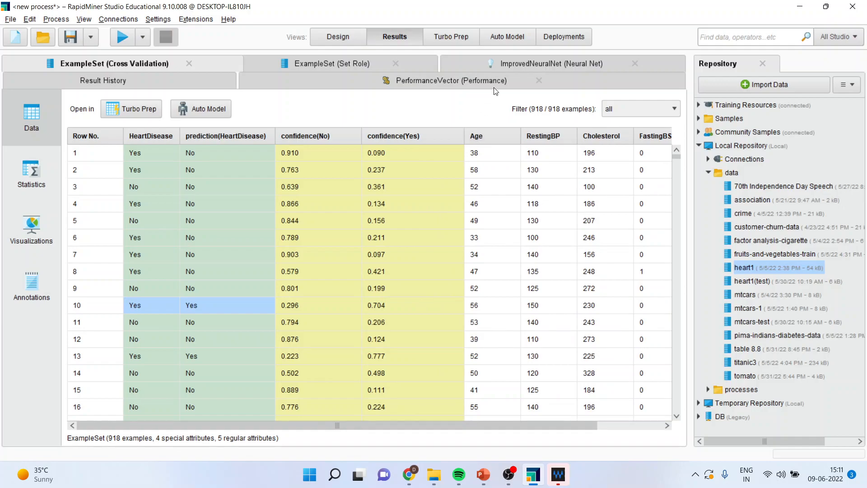
# Review the neural net diagram and its node weight description, checking the performance results before and after.
pyautogui.click(470, 82)
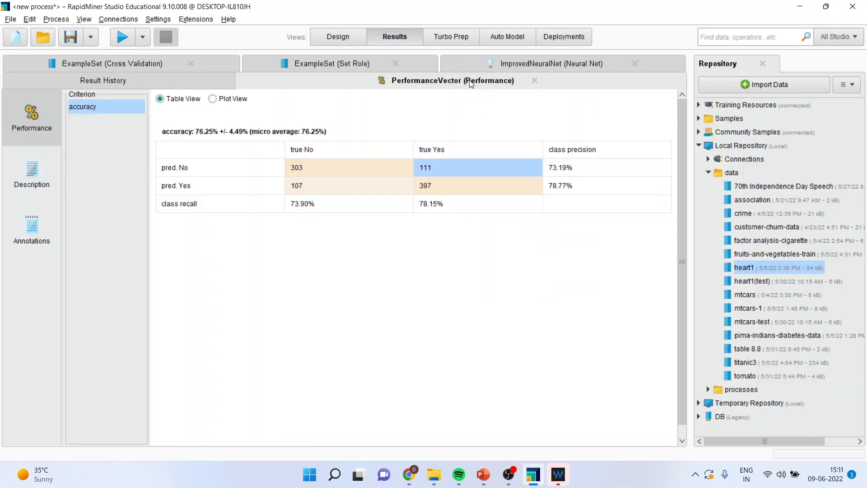
pyautogui.click(491, 66)
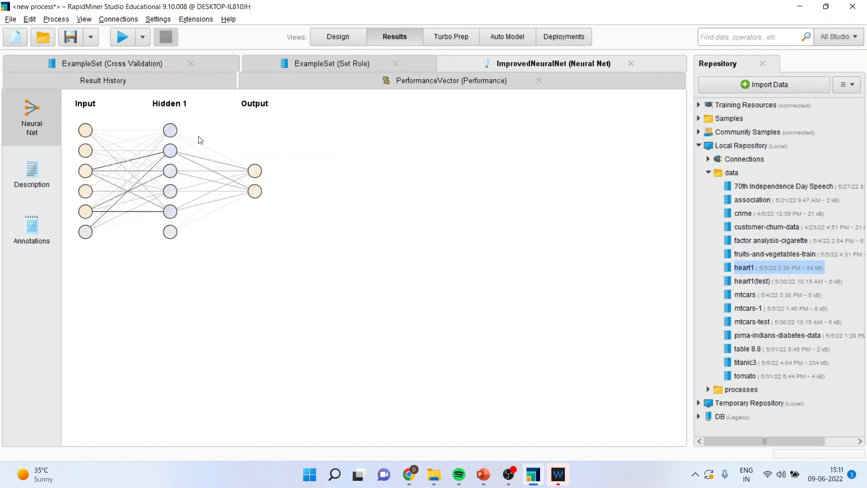
pyautogui.click(28, 185)
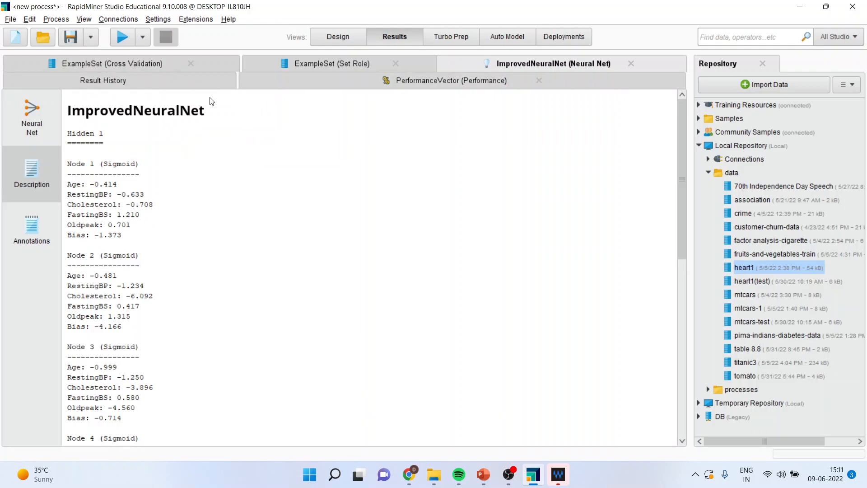
pyautogui.click(446, 87)
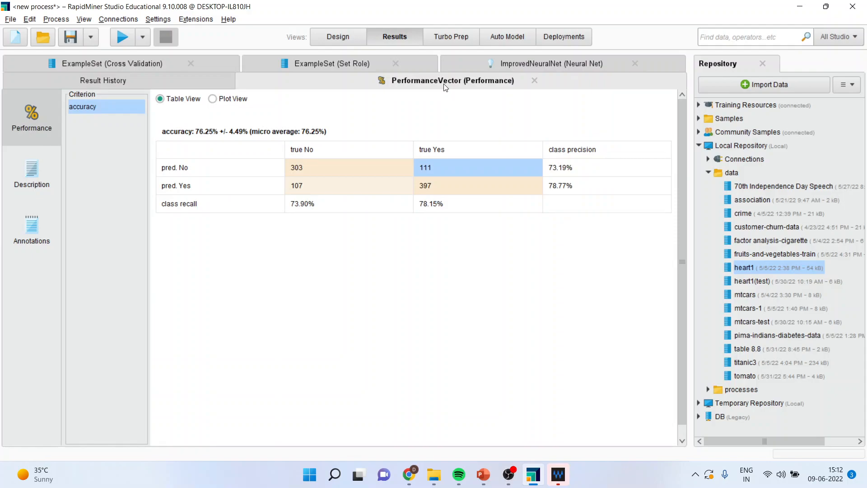
# In the result history, expand the latest process run and examine its neural net, example sets and performance vector.
pyautogui.click(102, 81)
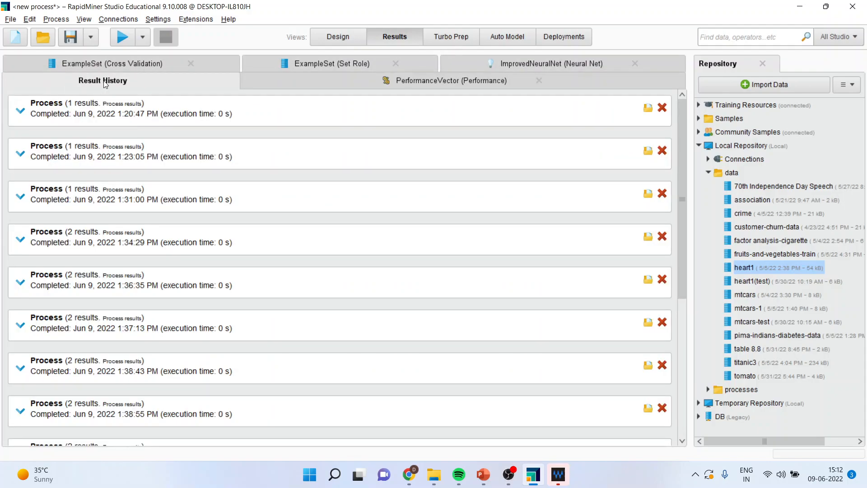
pyautogui.moveTo(682, 291); pyautogui.dragTo(697, 433)
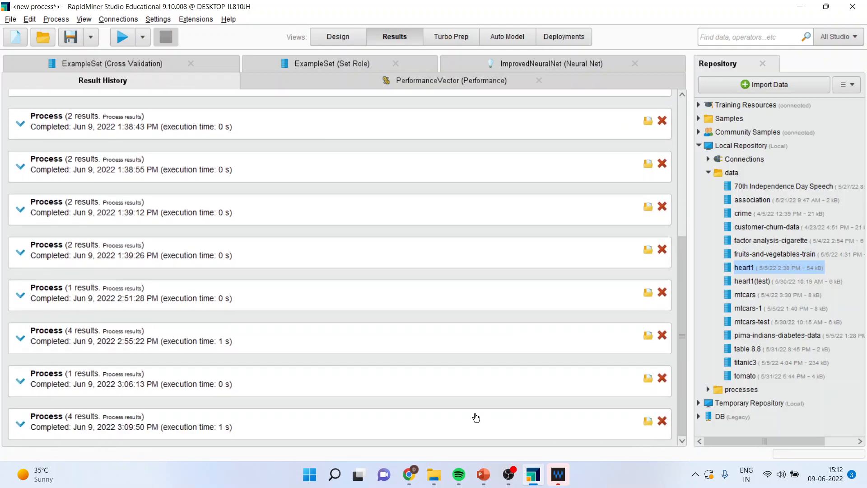
pyautogui.click(20, 423)
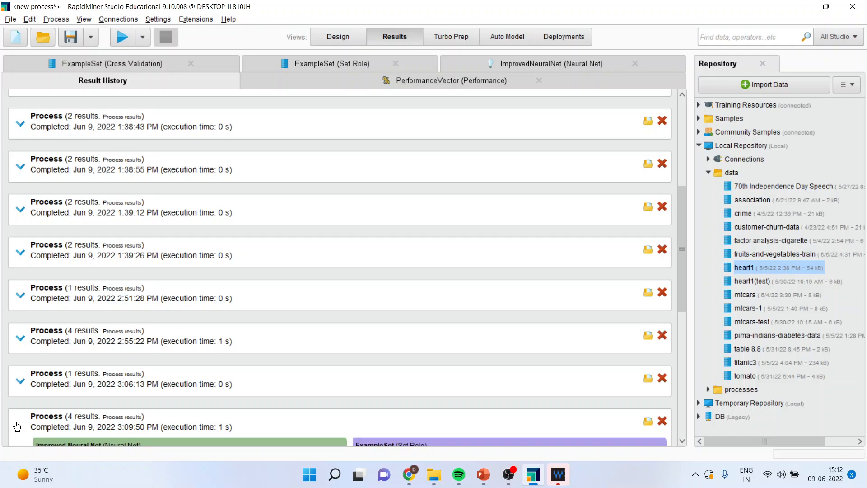
pyautogui.scroll(-5, 304, 344)
pyautogui.scroll(-1, 432, 378)
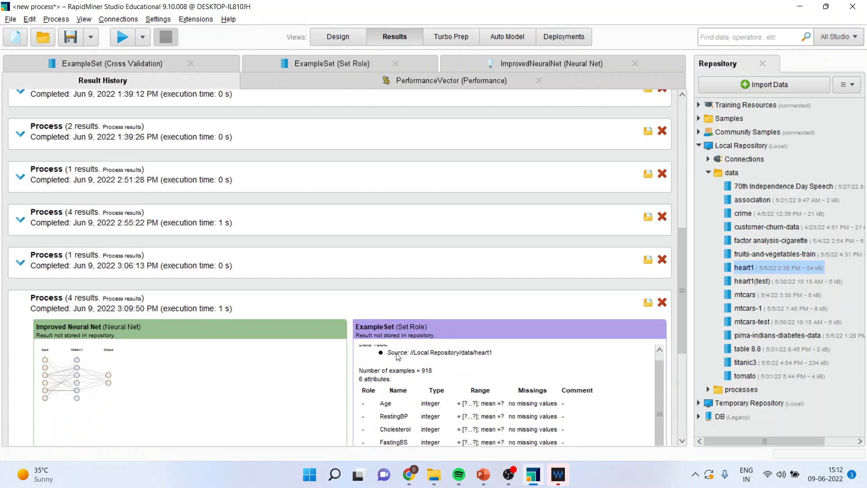
pyautogui.moveTo(678, 343); pyautogui.dragTo(684, 417)
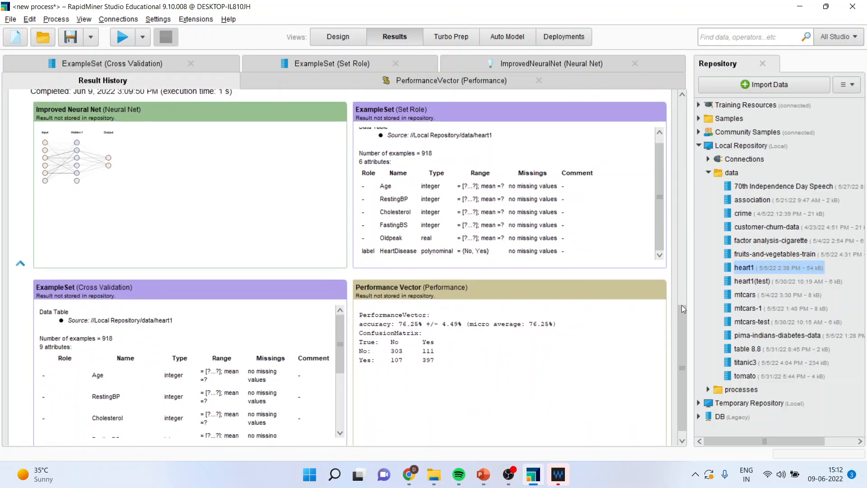
# Delete all older process runs from the result history, keeping only the run completed at 3:09:50 PM.
pyautogui.moveTo(683, 324); pyautogui.dragTo(690, 119)
pyautogui.click(662, 108)
pyautogui.click(663, 108)
pyautogui.click(662, 108)
pyautogui.click(662, 108)
pyautogui.click(663, 108)
pyautogui.click(662, 108)
pyautogui.click(662, 107)
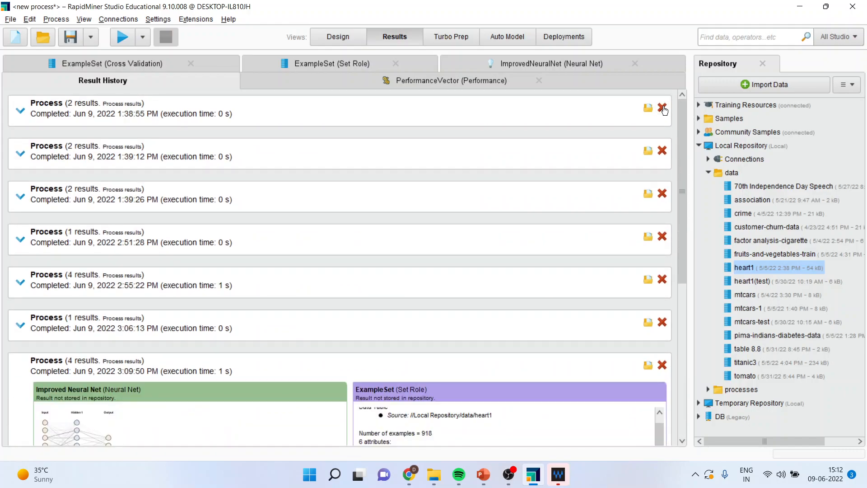
pyautogui.click(662, 108)
pyautogui.click(662, 108)
pyautogui.click(662, 108)
pyautogui.click(663, 108)
pyautogui.click(662, 108)
pyautogui.click(662, 108)
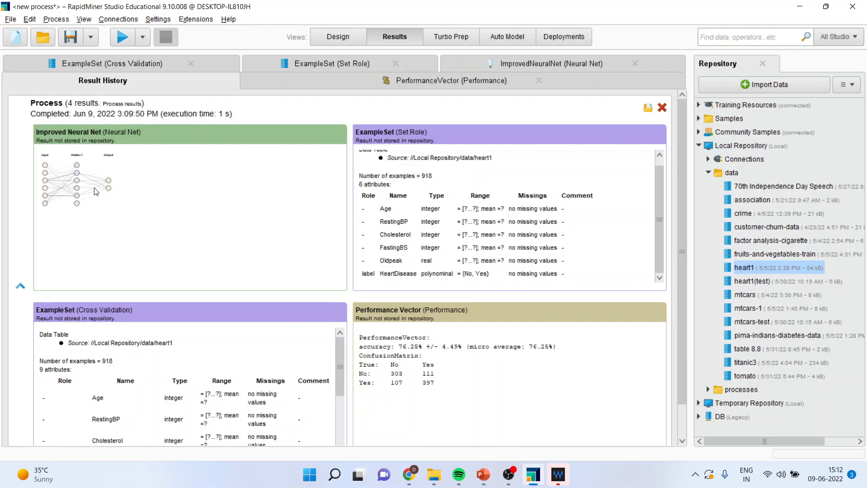
# In the Neural Net operator inside Cross Validation, define a hidden layer named "hidden layer 1" with size 5.
pyautogui.click(338, 40)
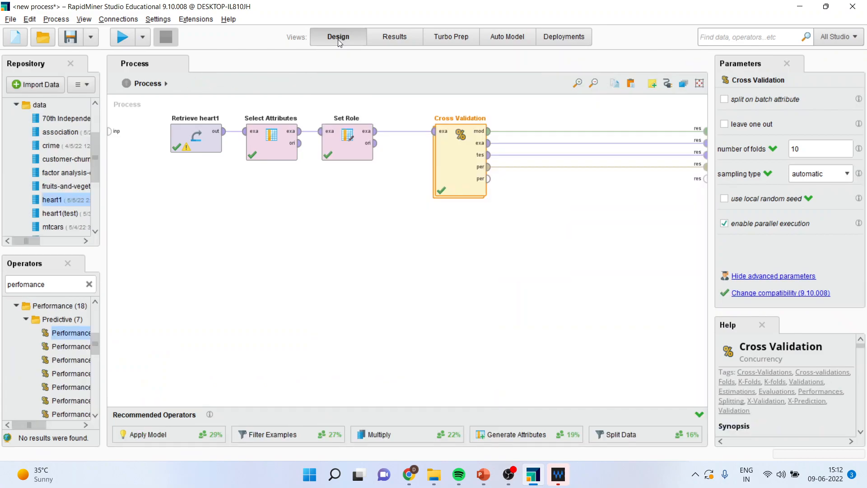
pyautogui.doubleClick(457, 169)
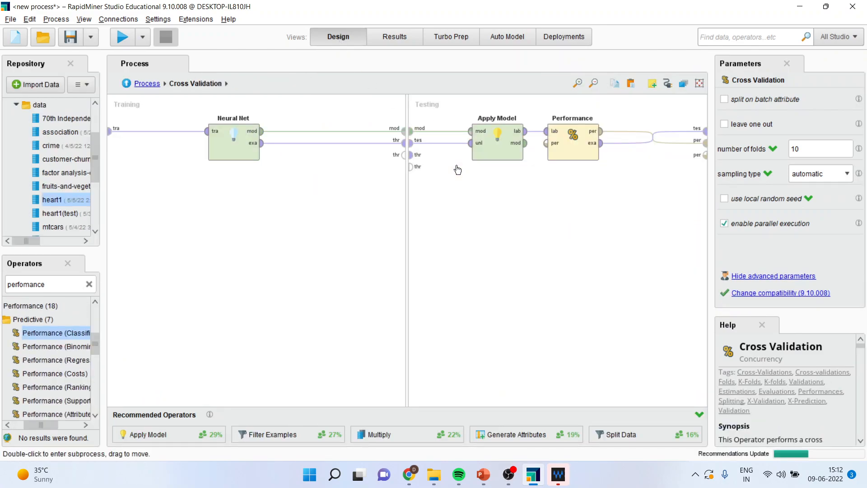
pyautogui.click(235, 151)
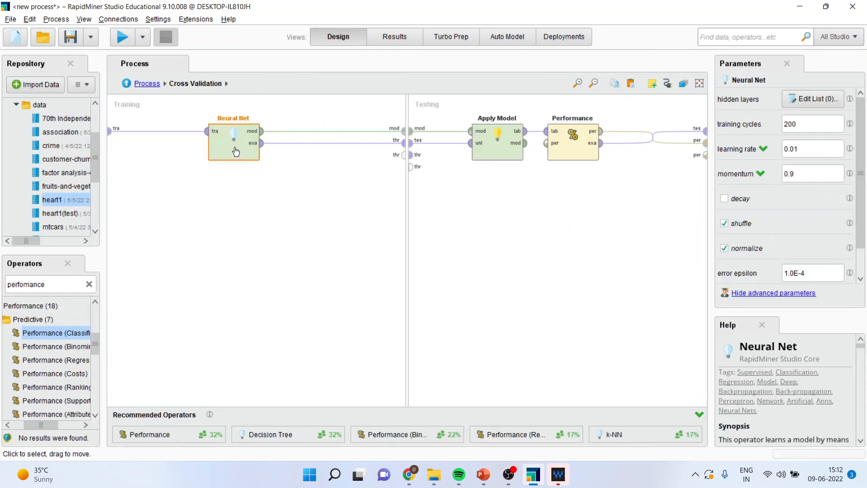
pyautogui.click(813, 99)
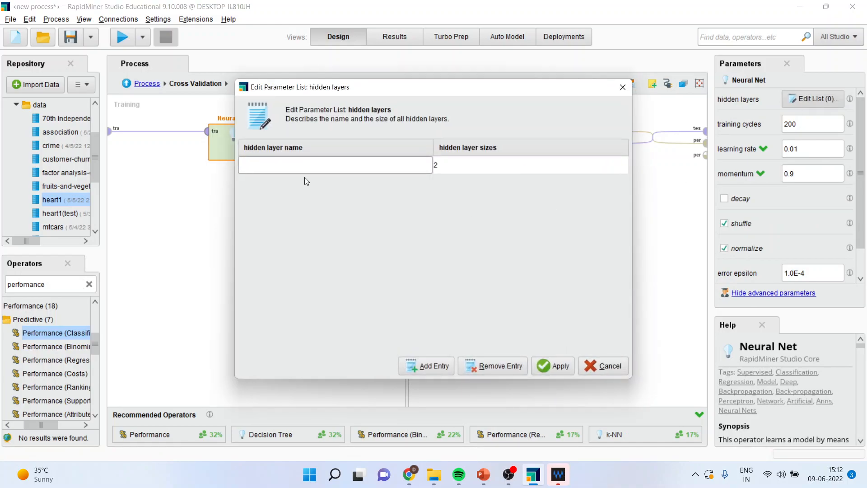
pyautogui.write('hidden layer 1')
pyautogui.click(445, 166)
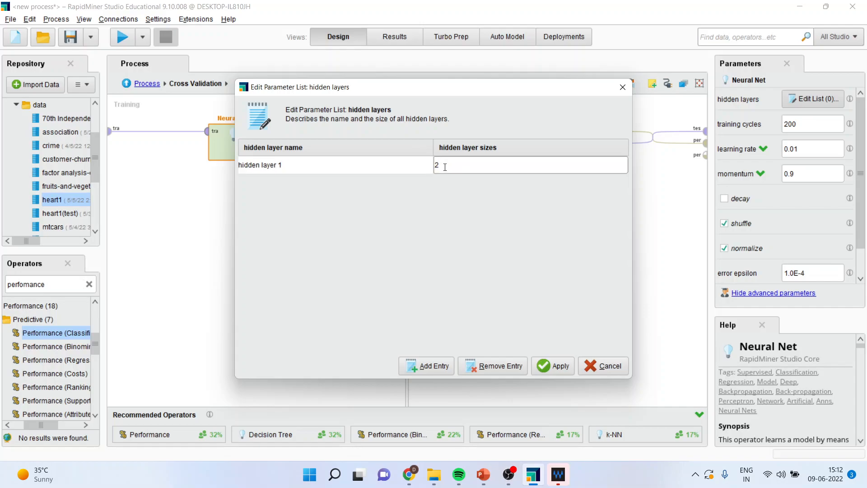
pyautogui.press('BackSpace')
pyautogui.write('5')
# Add a second hidden layer named "hidden layer 2" with size 10 and apply the hidden layers list.
pyautogui.click(435, 357)
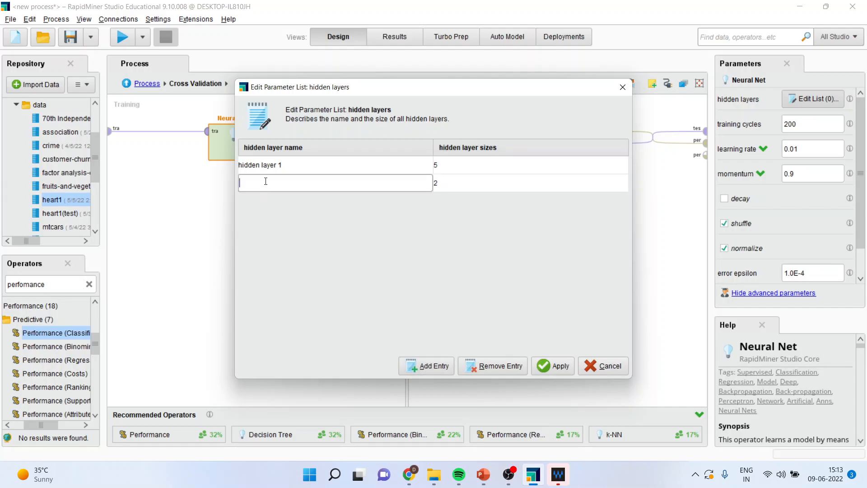
pyautogui.write('hidden layer 2')
pyautogui.click(446, 184)
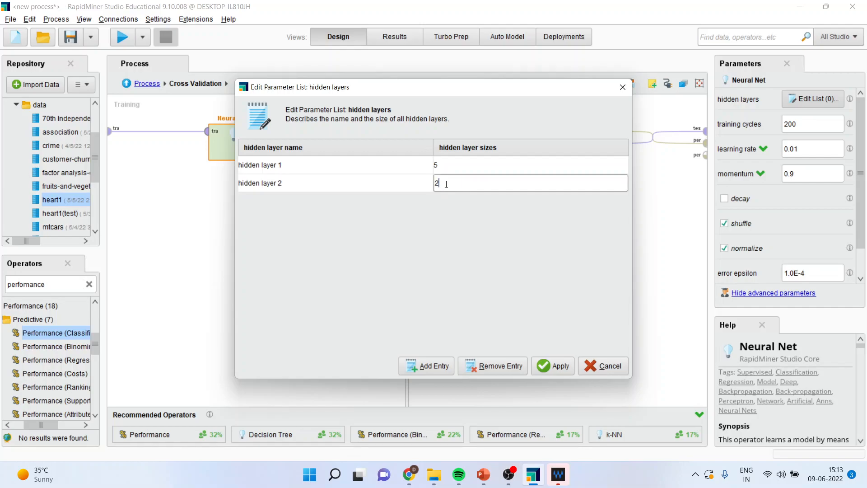
pyautogui.press('BackSpace')
pyautogui.write('10')
pyautogui.click(561, 366)
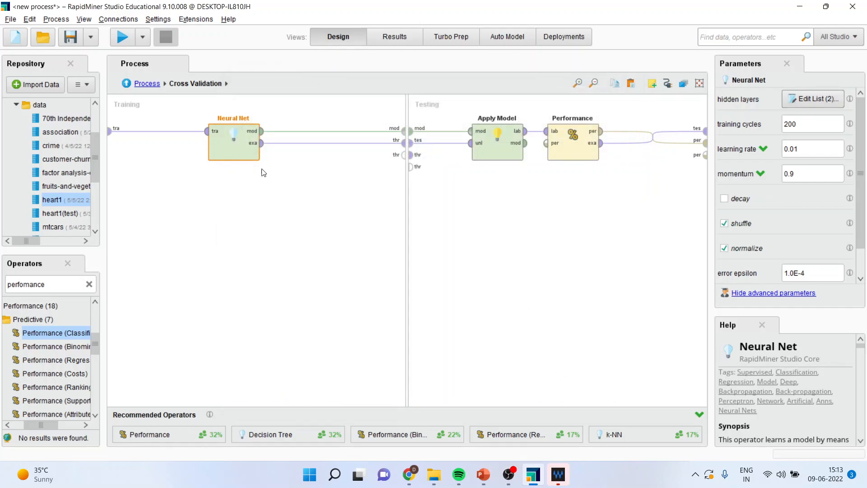
# Return to the main process, run it, and inspect the new neural net diagram and accuracy results.
pyautogui.click(127, 84)
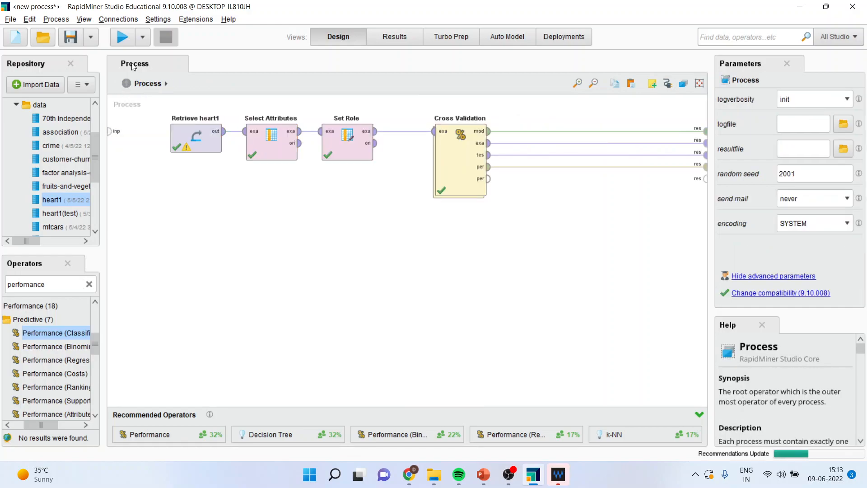
pyautogui.click(123, 39)
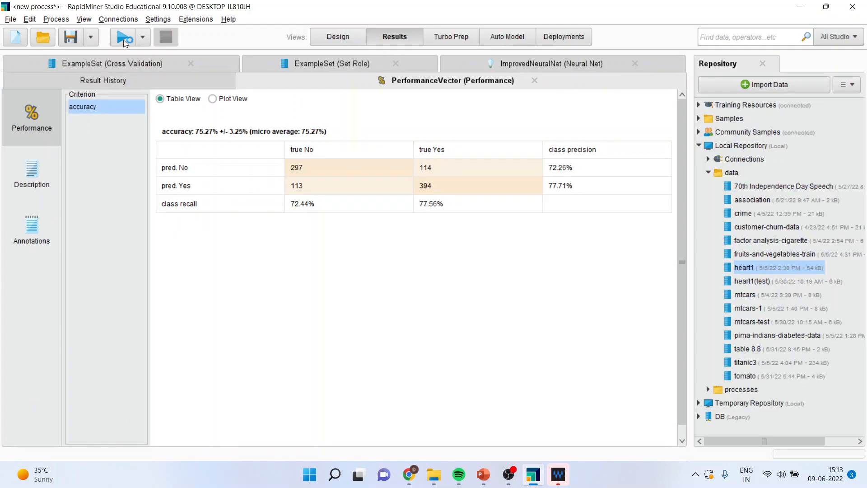
pyautogui.click(516, 64)
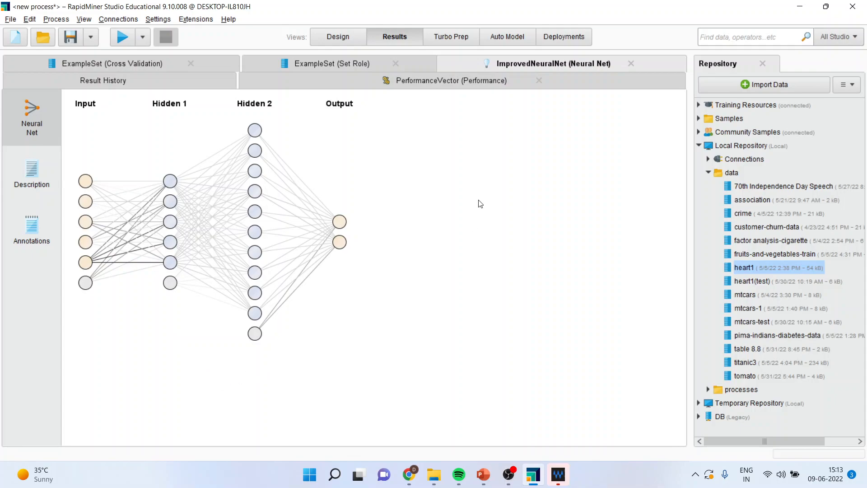
pyautogui.click(419, 85)
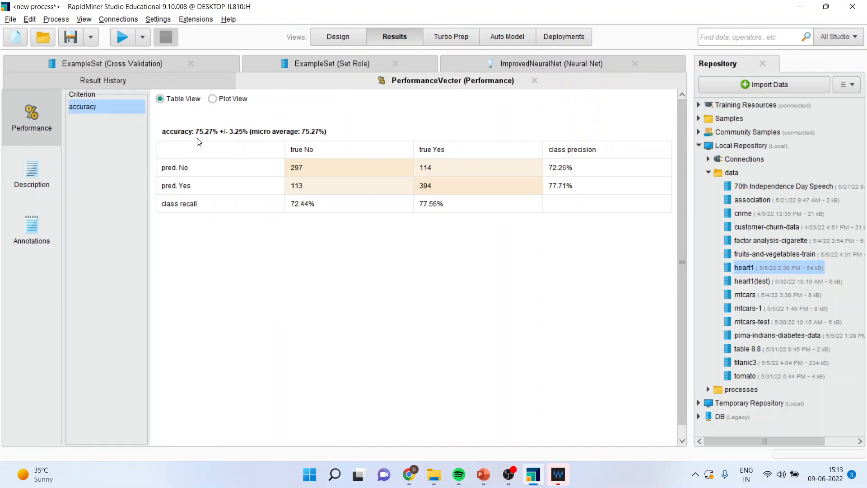
# Expand the newest run in the result history and compare its neural net and accuracy with the previous run's.
pyautogui.click(129, 83)
pyautogui.moveTo(682, 238); pyautogui.dragTo(688, 320)
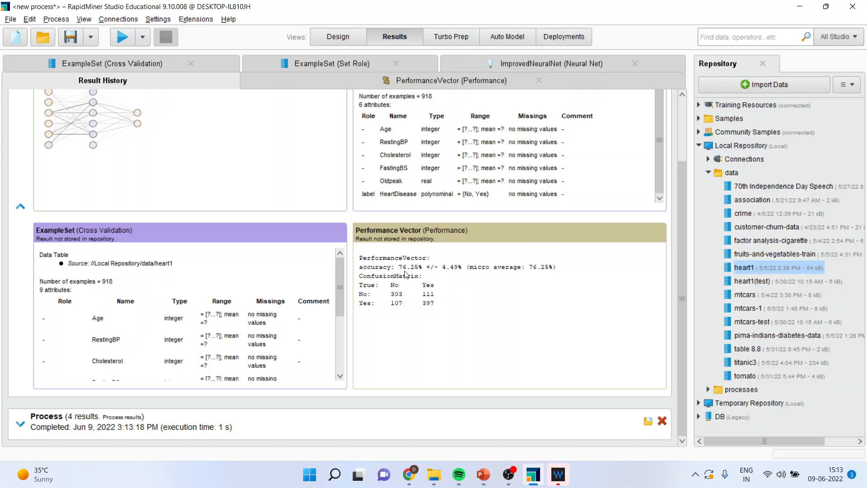
pyautogui.click(19, 425)
pyautogui.moveTo(682, 258); pyautogui.dragTo(681, 399)
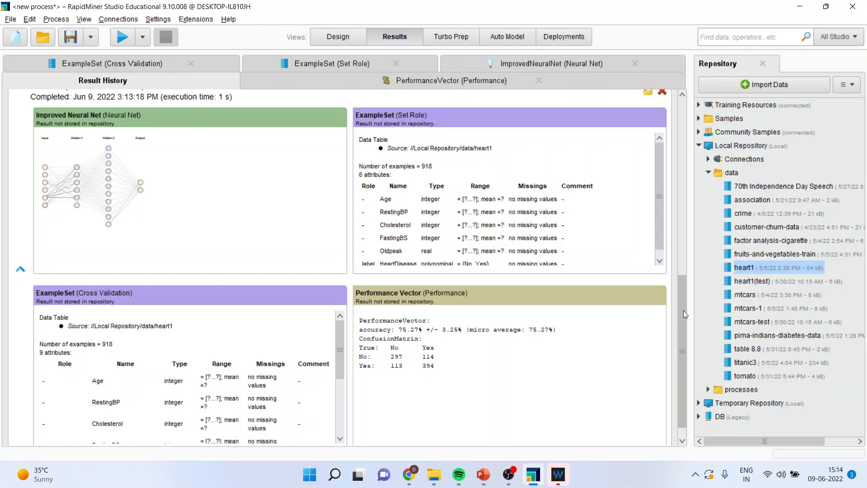
# Switch to the naive bayes presentation in PowerPoint.
pyautogui.click(483, 475)
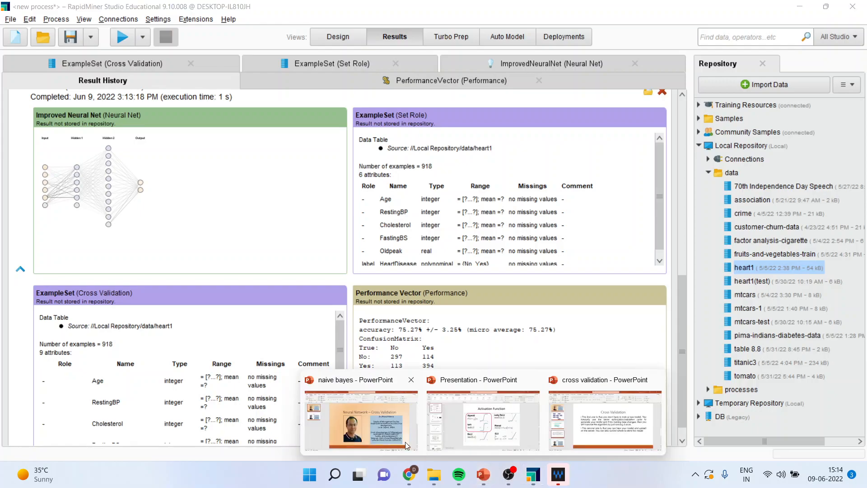
pyautogui.click(402, 436)
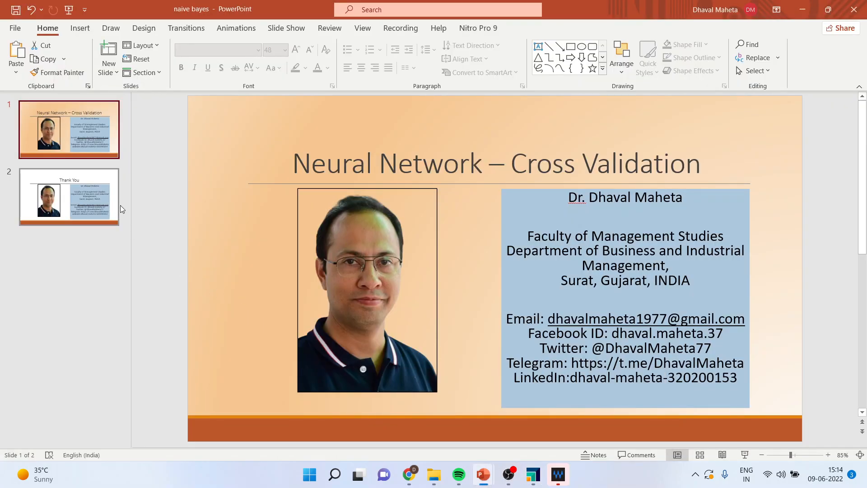